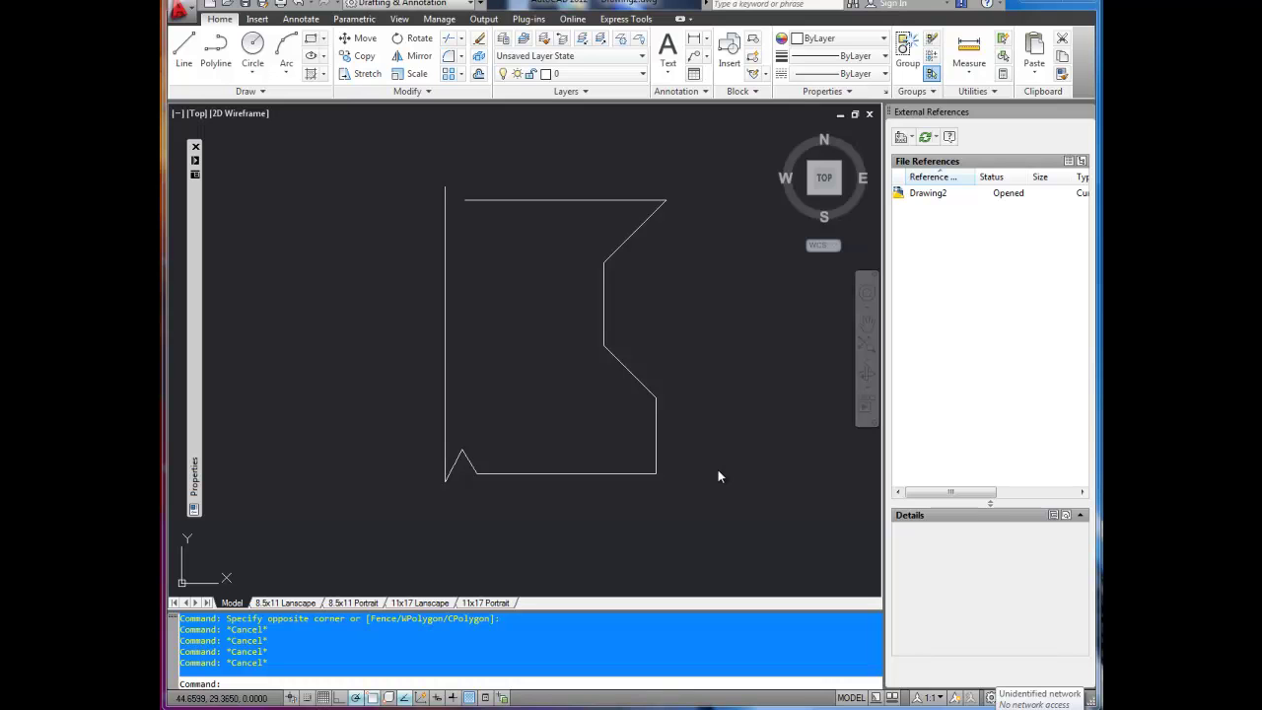
# - Pan and zoom in on the top-left corner where the top and left lines fall short of meeting
pyautogui.moveTo(699, 431); pyautogui.dragTo(631, 403, button='middle')
pyautogui.scroll(2, 483, 266)
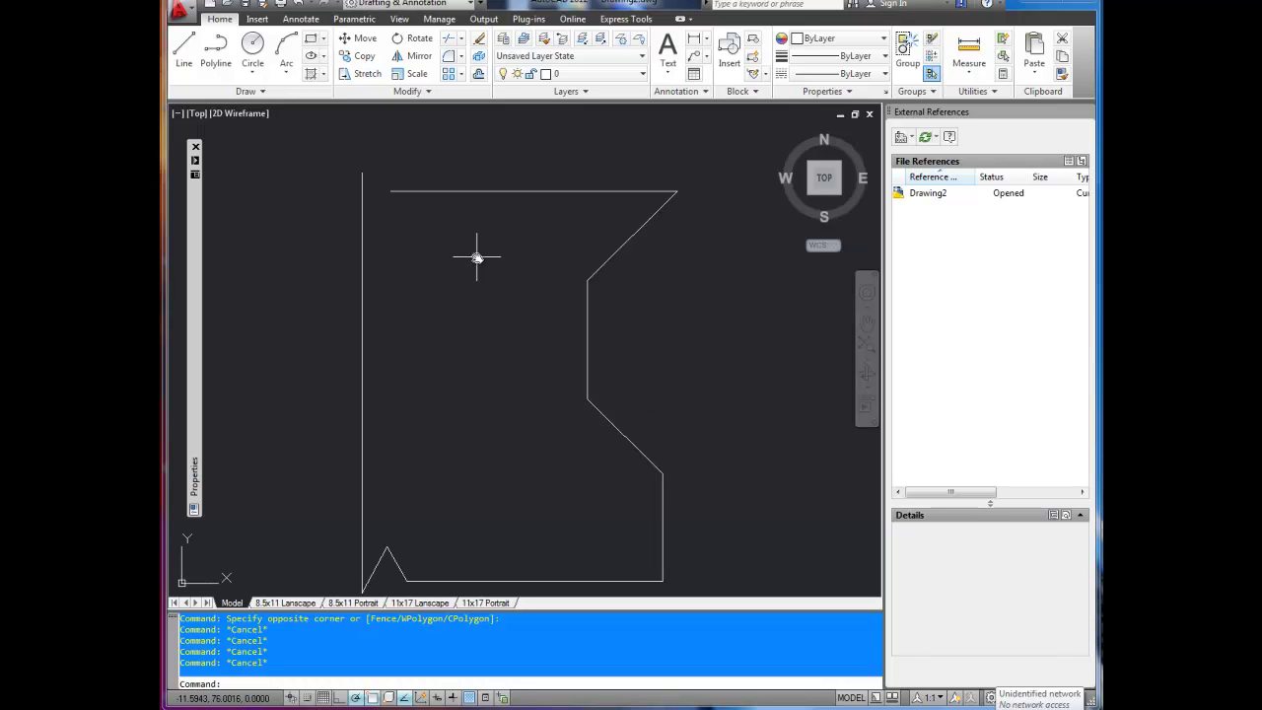
pyautogui.moveTo(474, 257); pyautogui.dragTo(499, 223, button='middle')
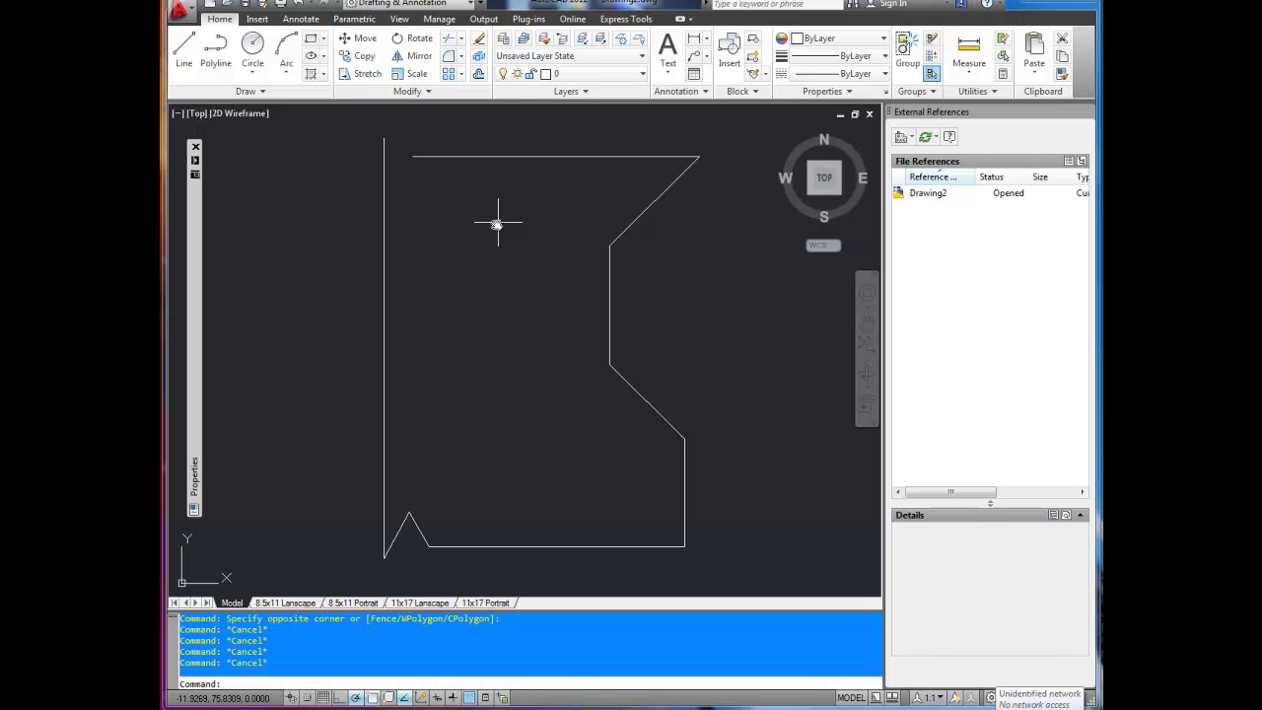
pyautogui.moveTo(484, 204); pyautogui.dragTo(496, 223, button='middle')
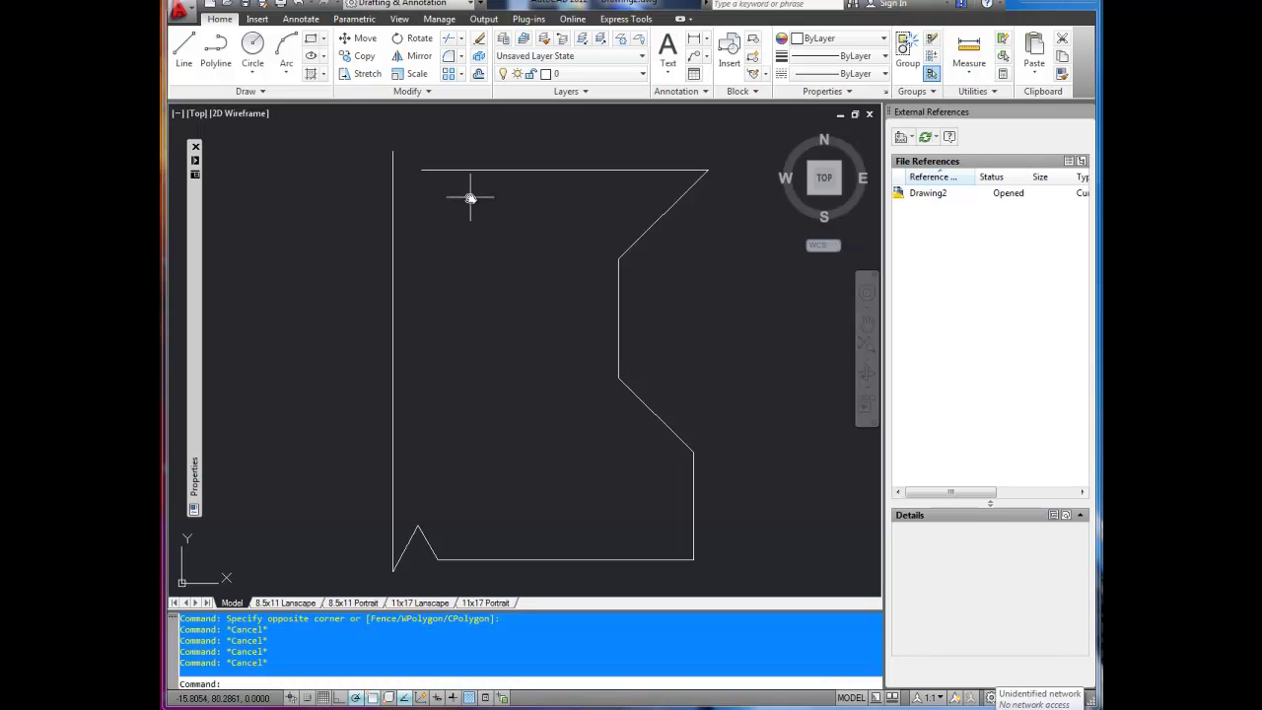
pyautogui.moveTo(483, 204); pyautogui.dragTo(523, 231, button='middle')
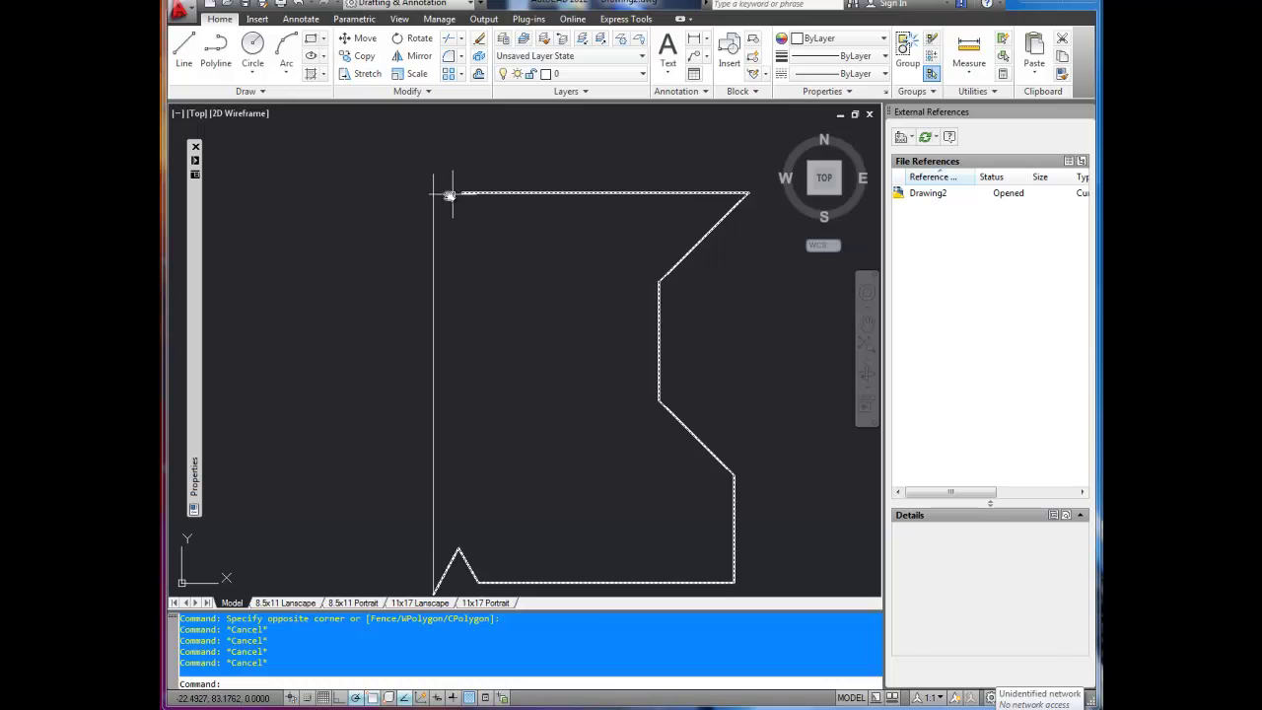
pyautogui.moveTo(434, 207); pyautogui.dragTo(507, 302, button='middle')
pyautogui.scroll(3, 493, 276)
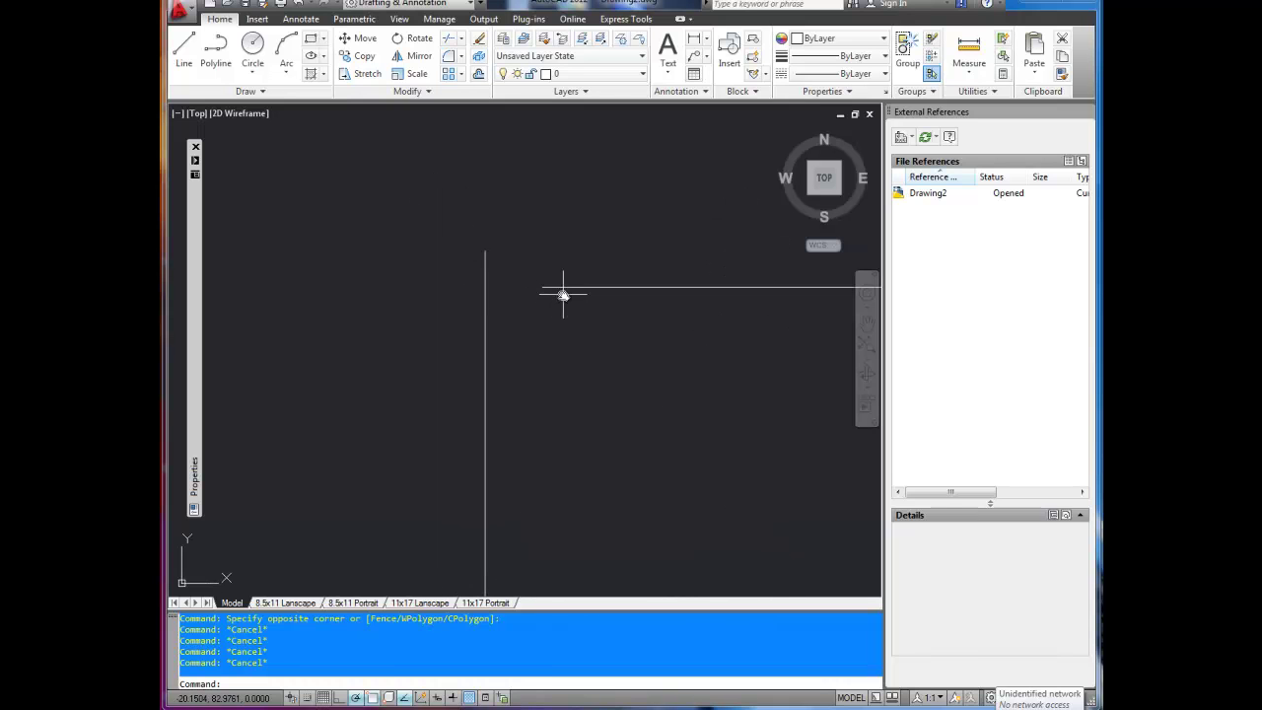
pyautogui.scroll(-4, 582, 316)
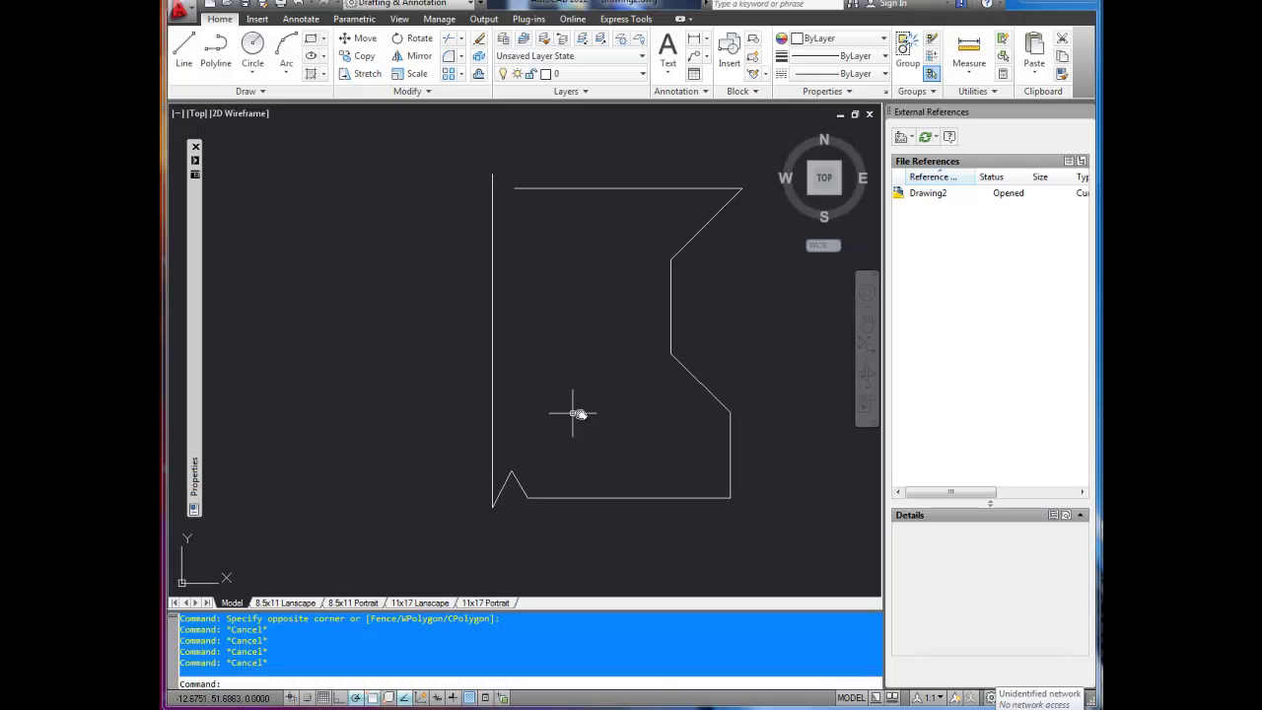
pyautogui.moveTo(576, 230); pyautogui.dragTo(588, 349, button='middle')
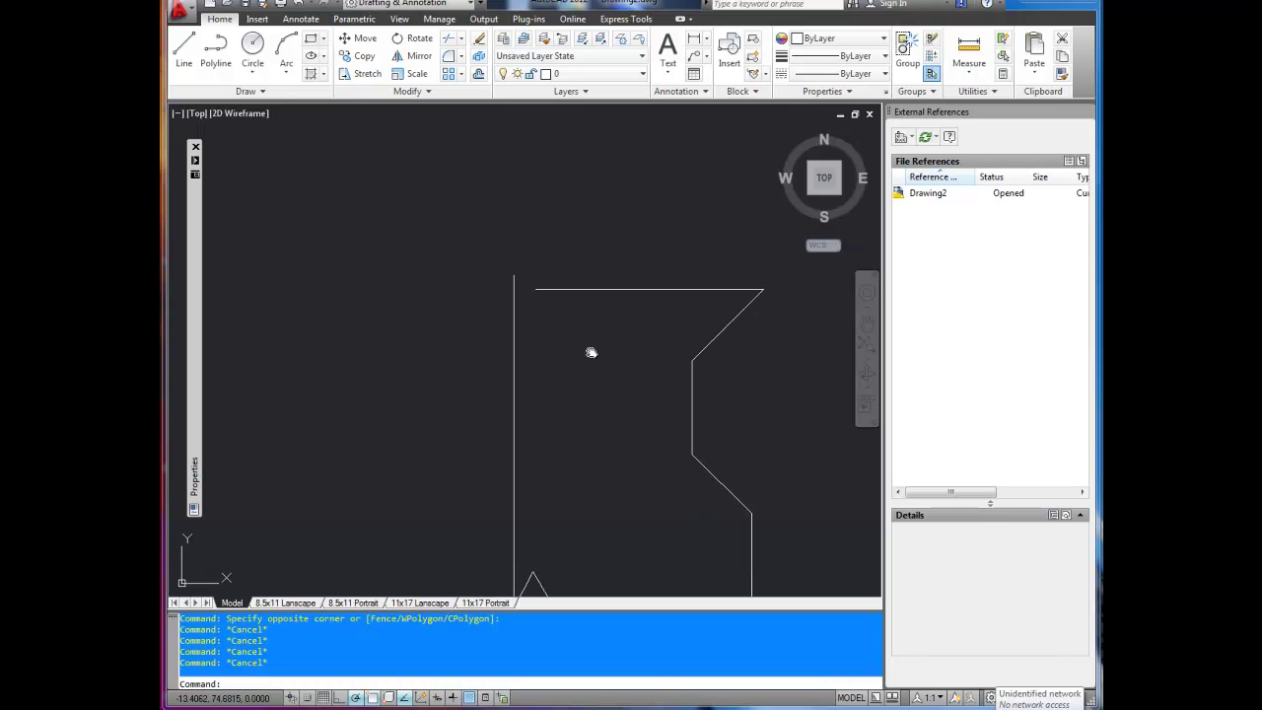
pyautogui.scroll(4, 532, 296)
pyautogui.scroll(3, 509, 260)
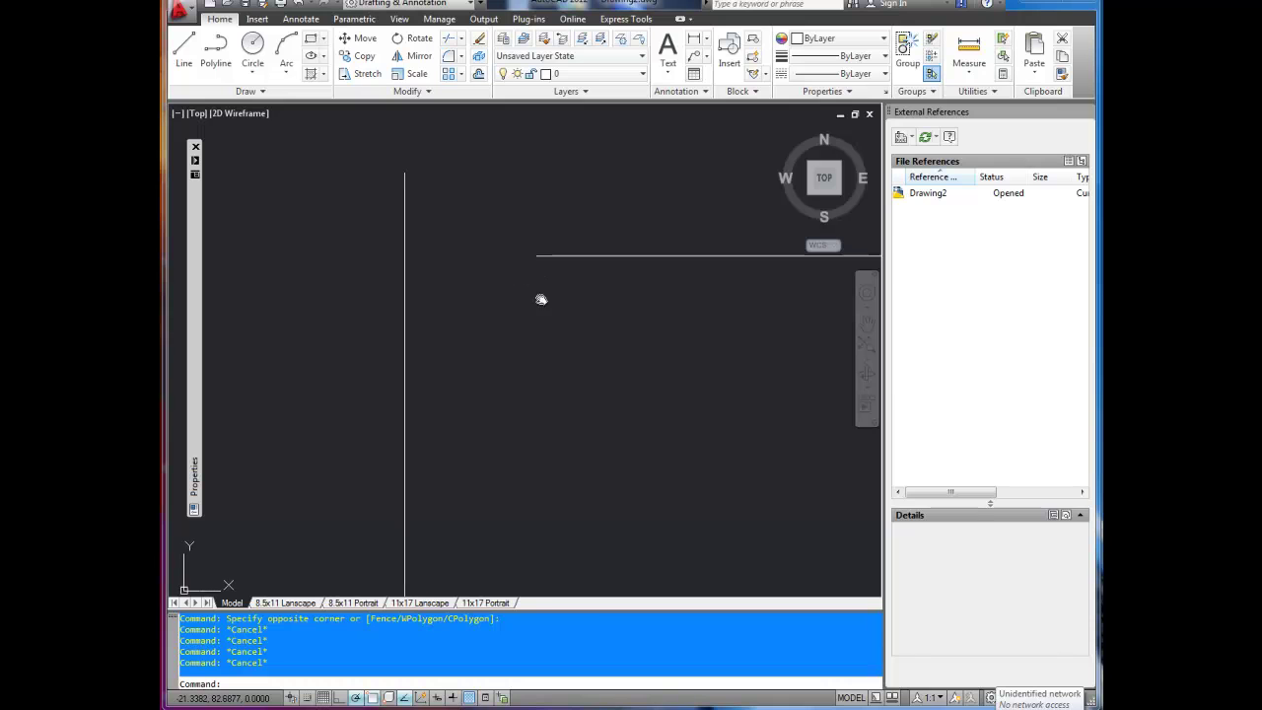
pyautogui.moveTo(541, 260); pyautogui.dragTo(563, 315, button='middle')
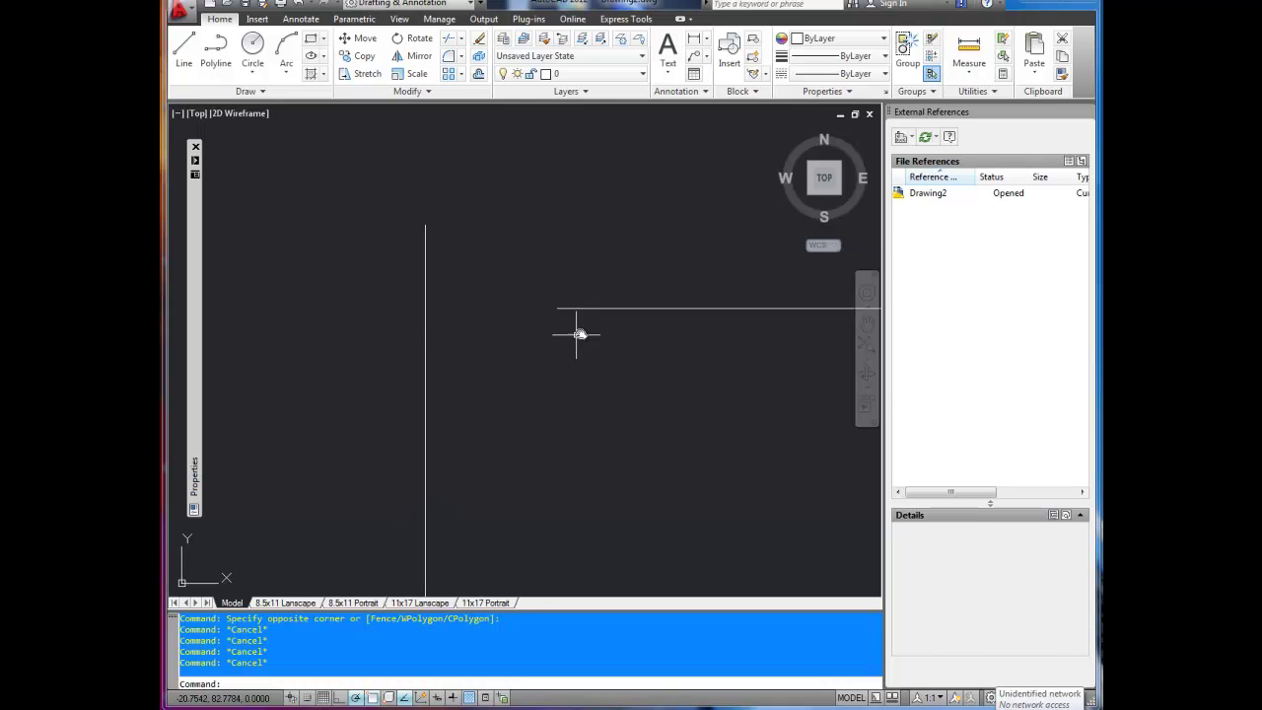
pyautogui.scroll(-3, 574, 324)
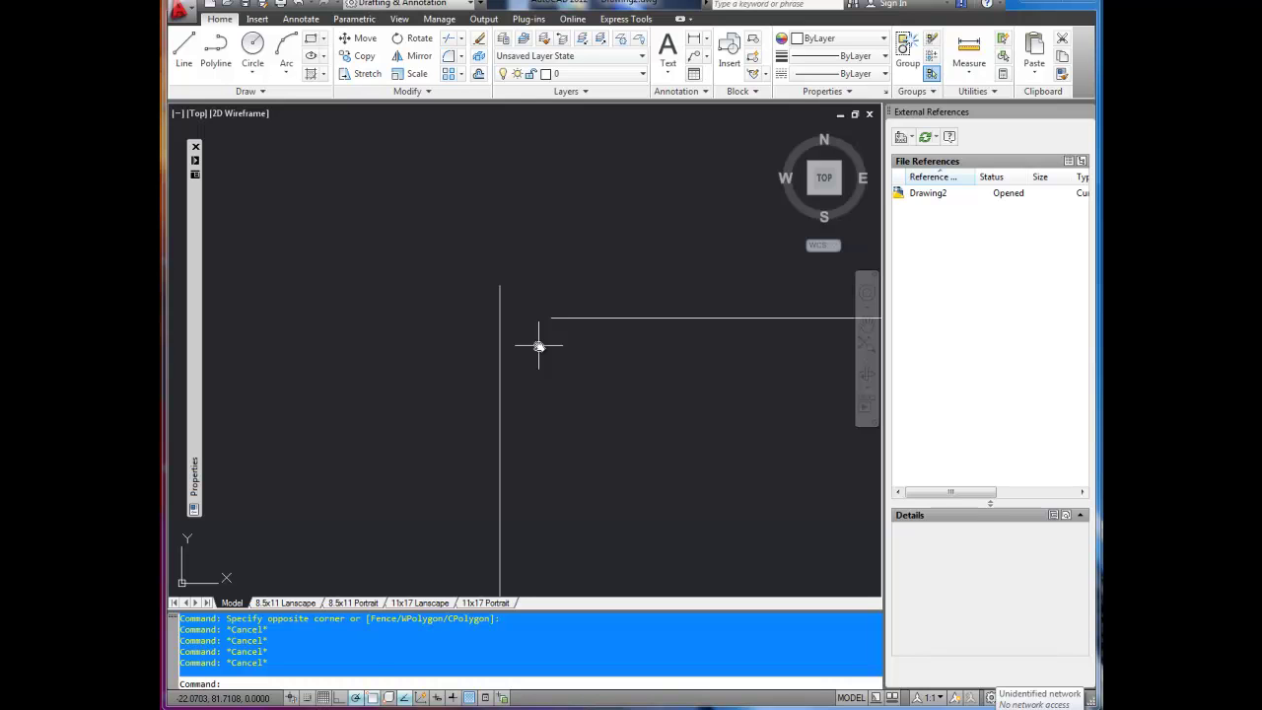
# - Extend the top horizontal line leftward to the vertical line, which serves as the boundary edge
pyautogui.write('ext')
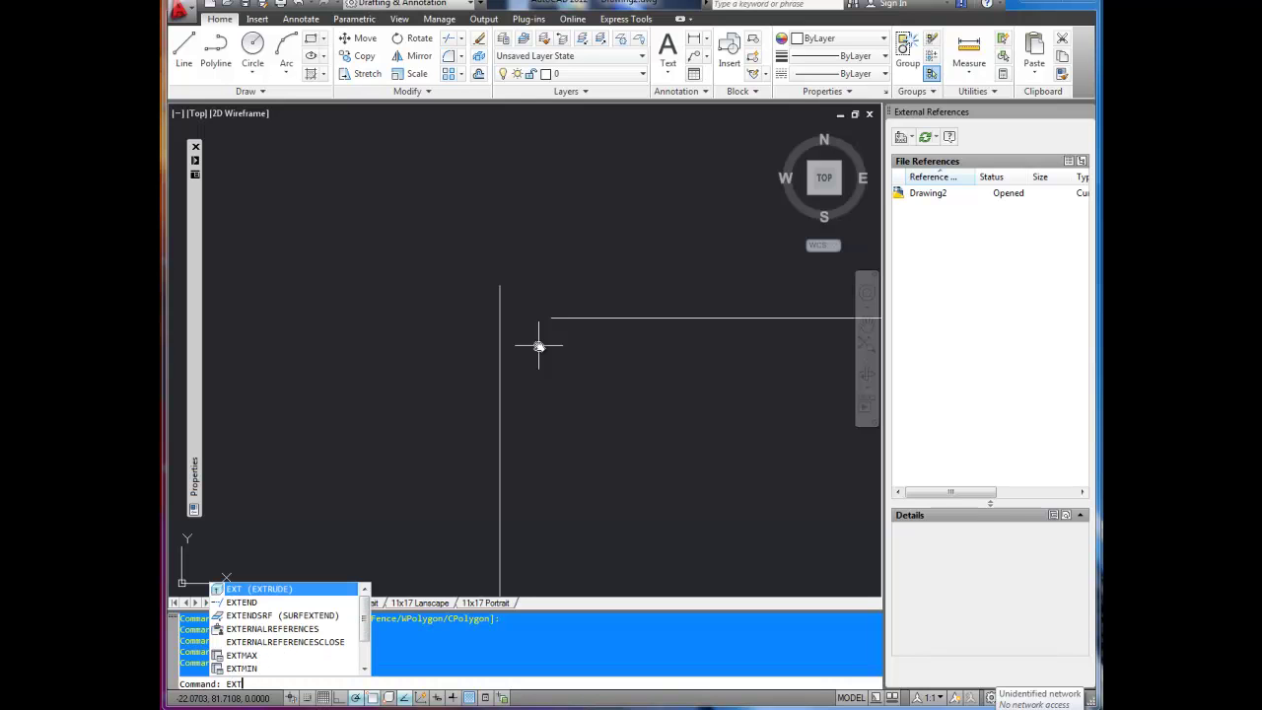
pyautogui.write('en')
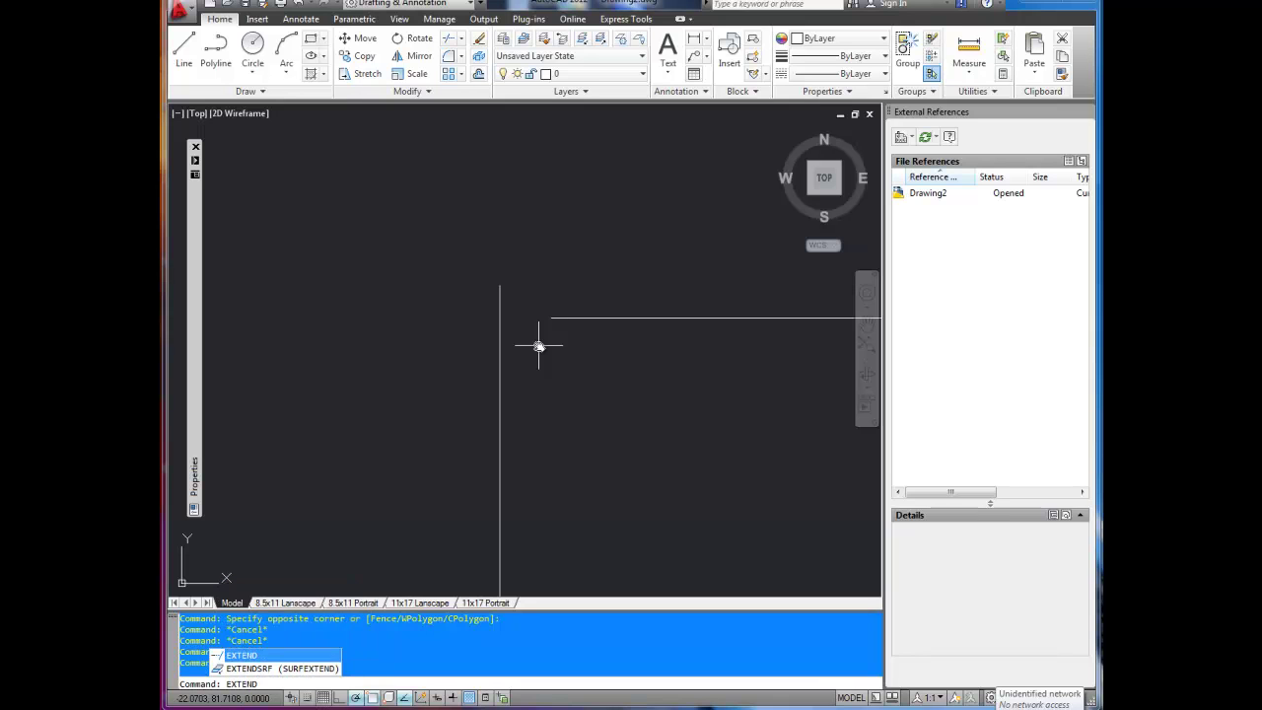
pyautogui.press('Return')
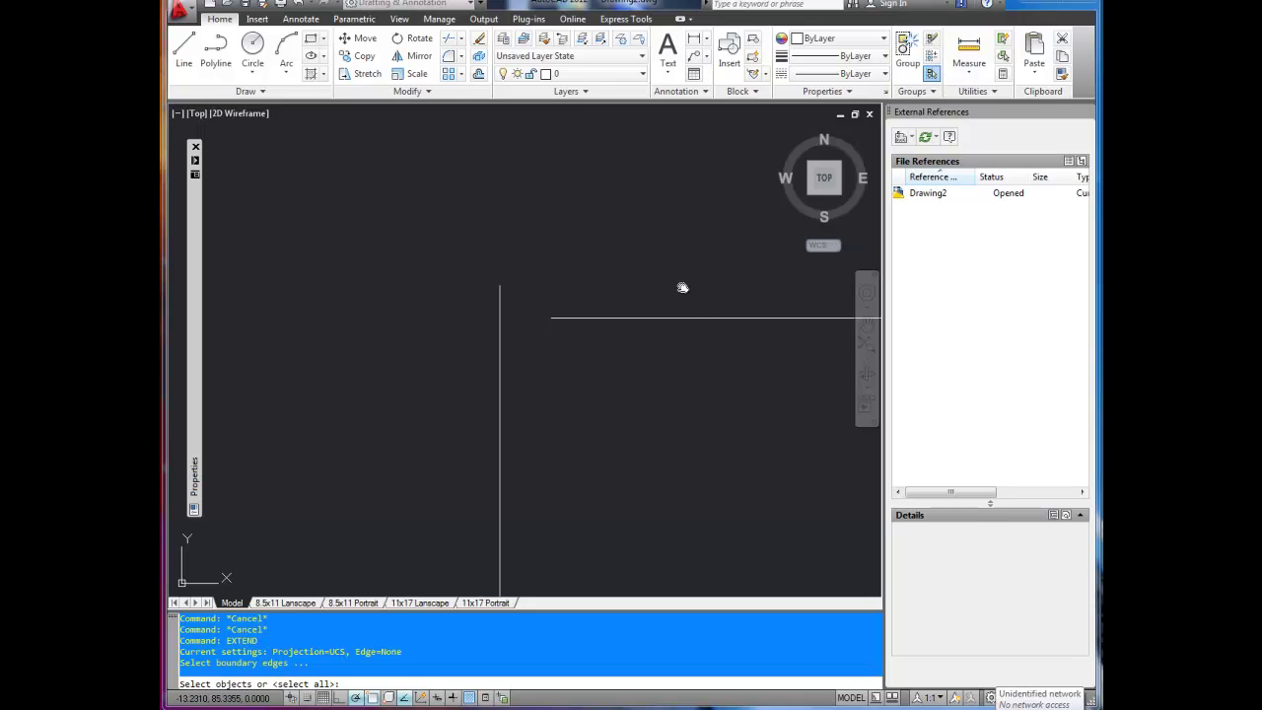
pyautogui.click(501, 306)
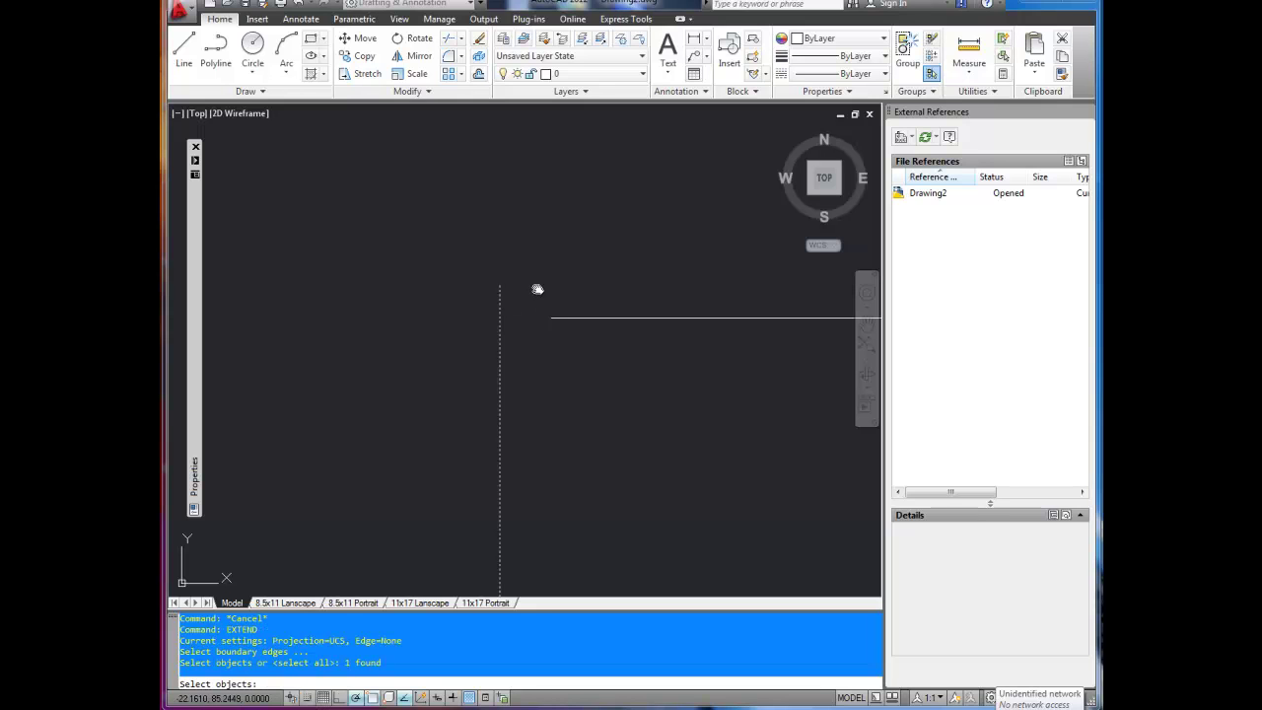
pyautogui.press('Return')
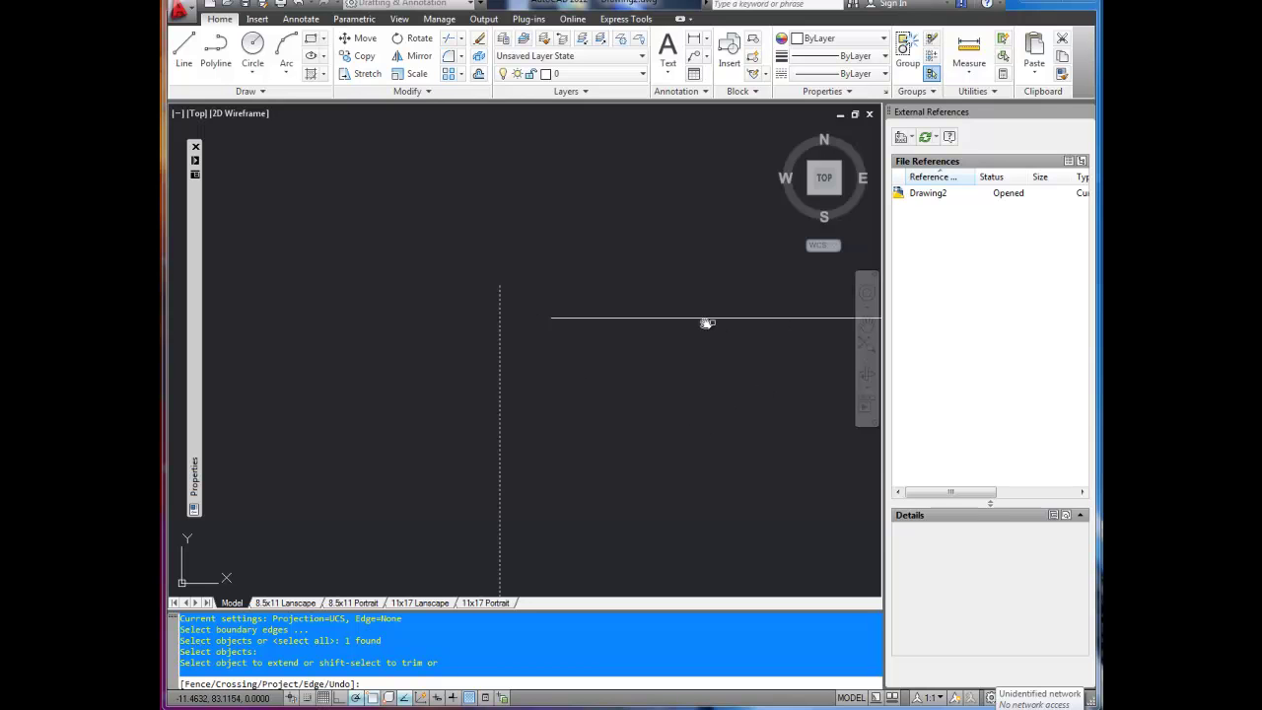
pyautogui.moveTo(617, 317); pyautogui.dragTo(555, 330, button='middle')
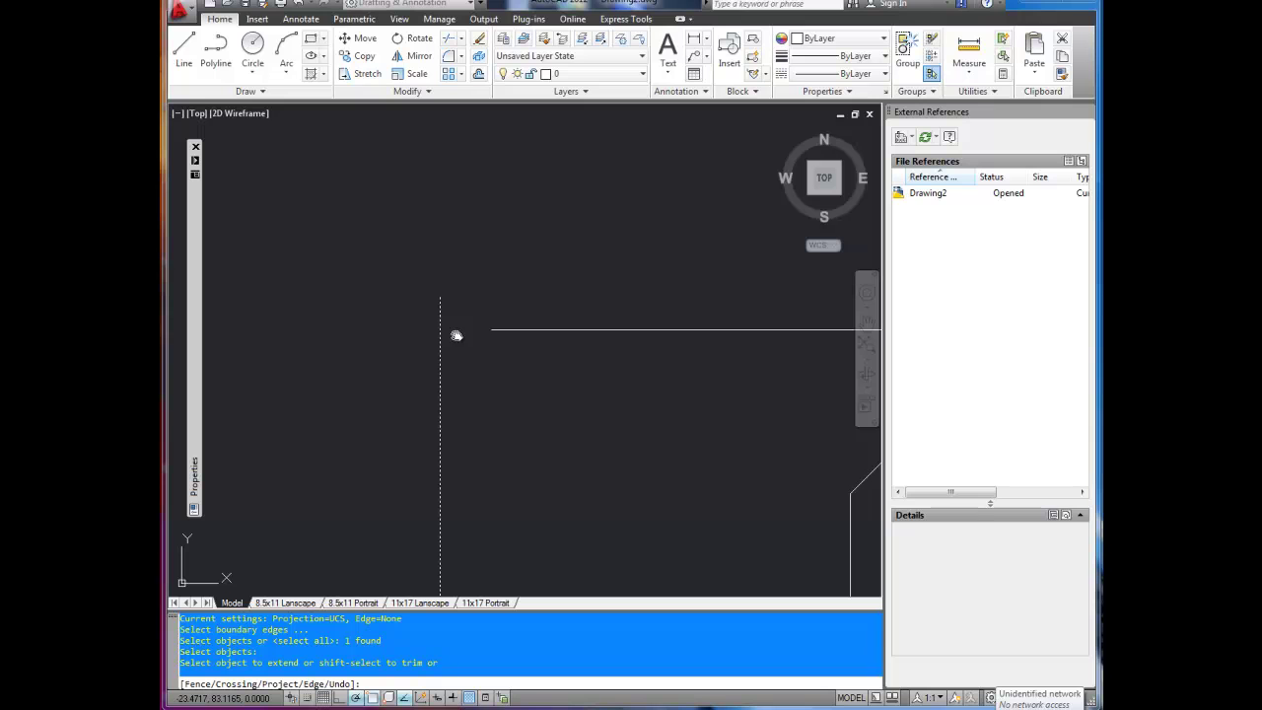
pyautogui.scroll(2, 507, 337)
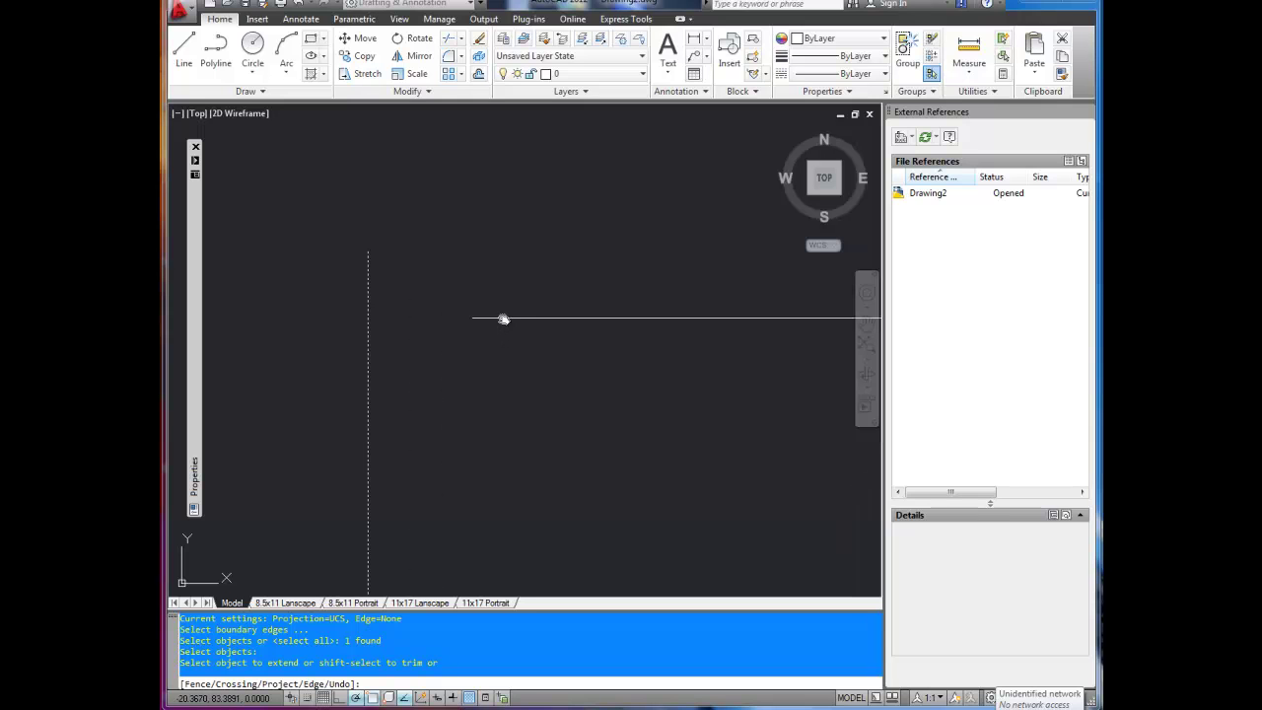
pyautogui.click(503, 318)
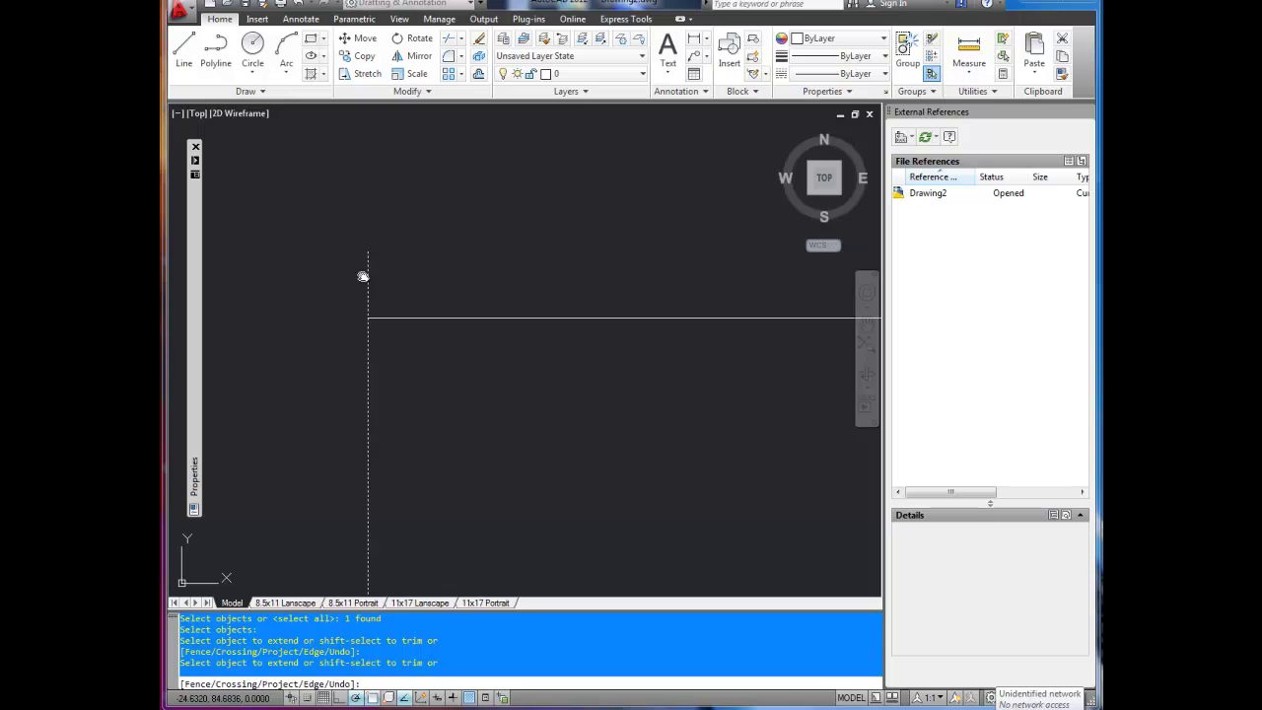
# - End EXTEND and recentre the view on the new top-left line crossing
pyautogui.press('Return')
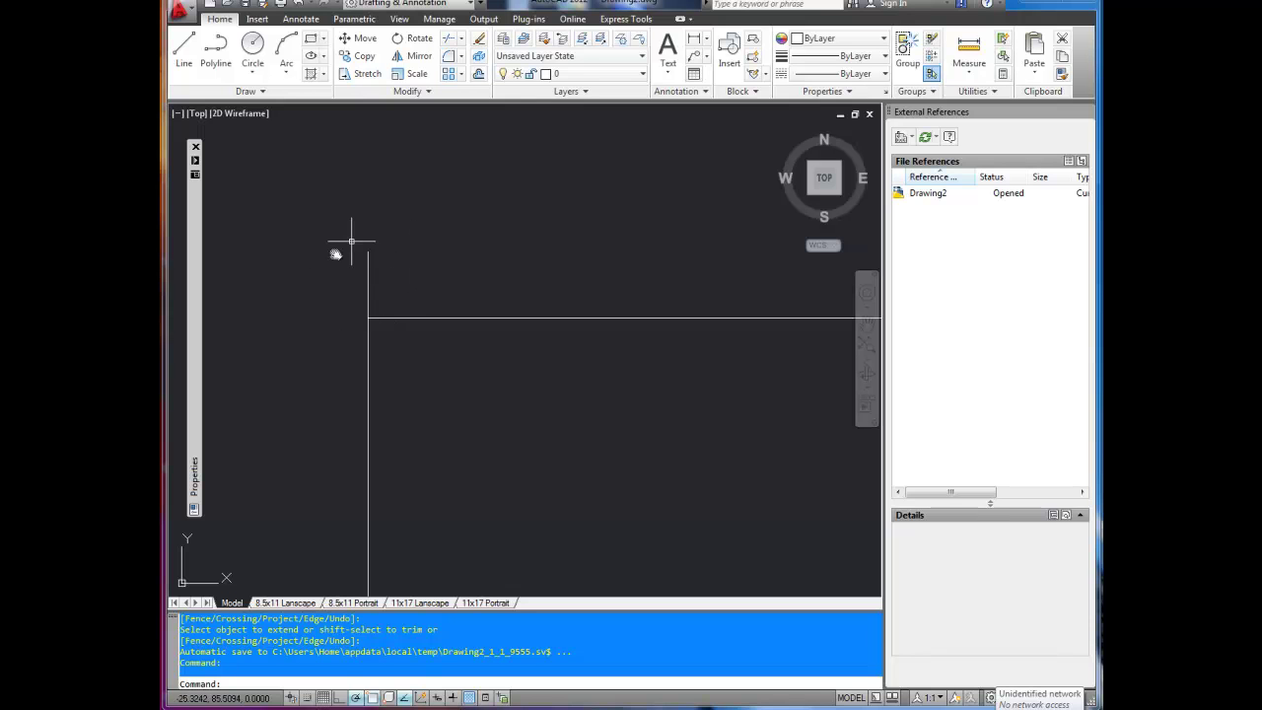
pyautogui.moveTo(407, 271)
pyautogui.mouseDown(button='middle')
pyautogui.moveTo(572, 305)
pyautogui.moveTo(583, 352)
pyautogui.mouseUp(button='middle')
pyautogui.scroll(-2, 583, 352)
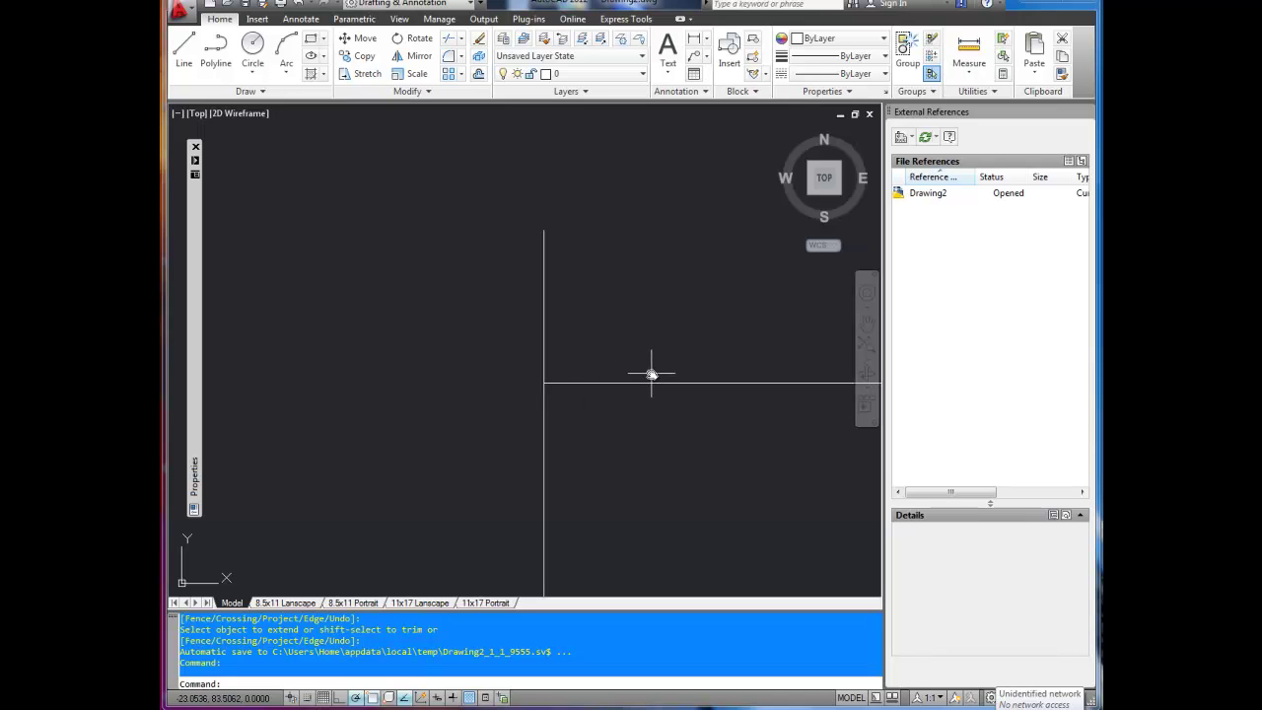
# - Trim the vertical line's stub above the top edge, using both lines as cutting edges
pyautogui.write('t')
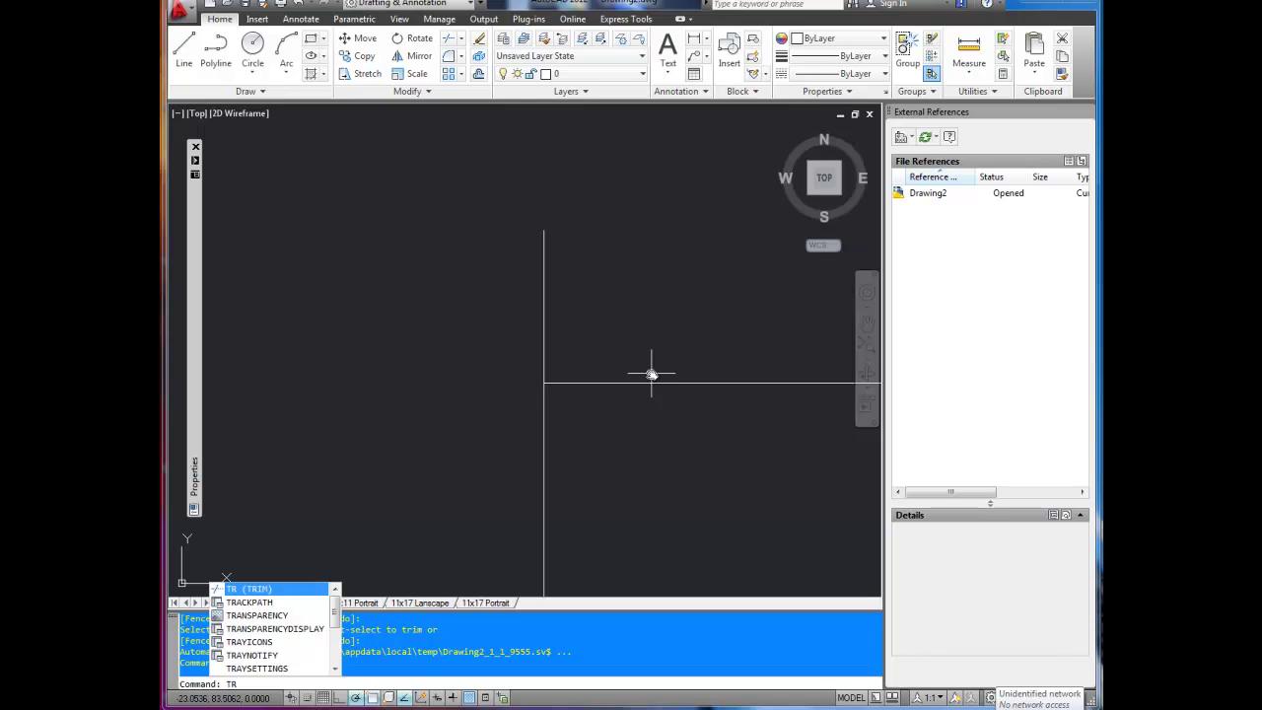
pyautogui.press('Return')
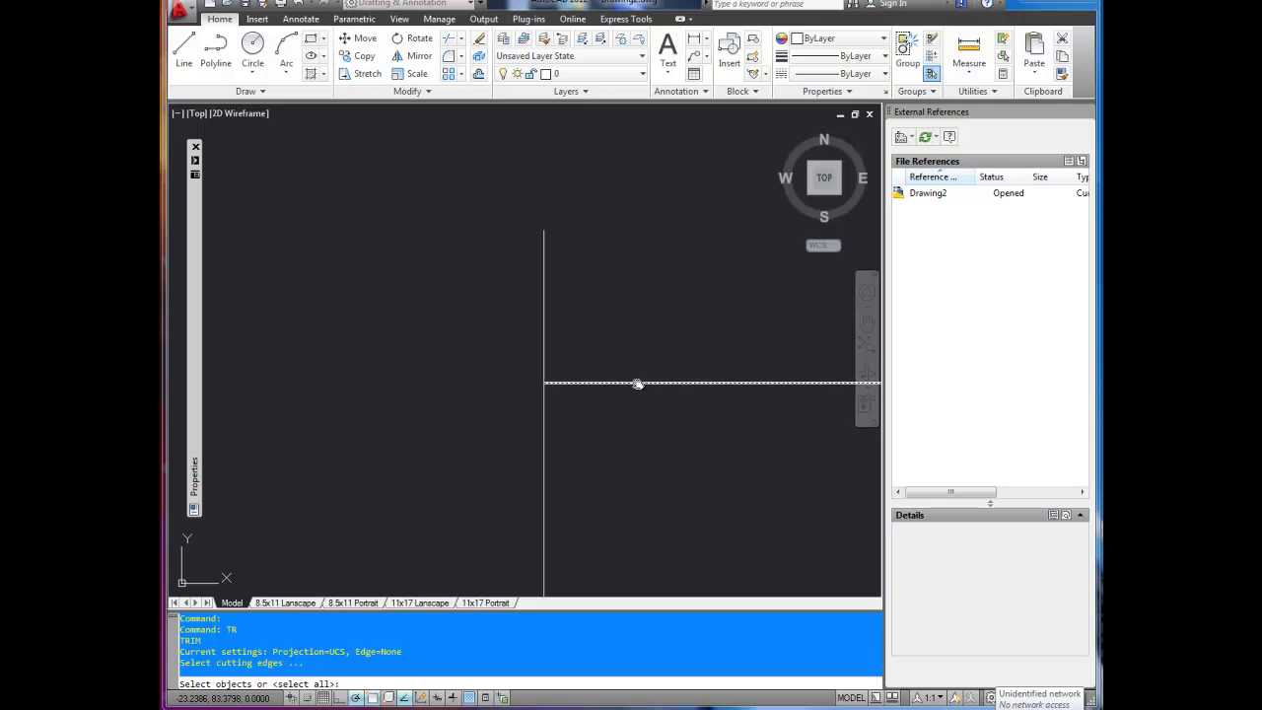
pyautogui.click(544, 418)
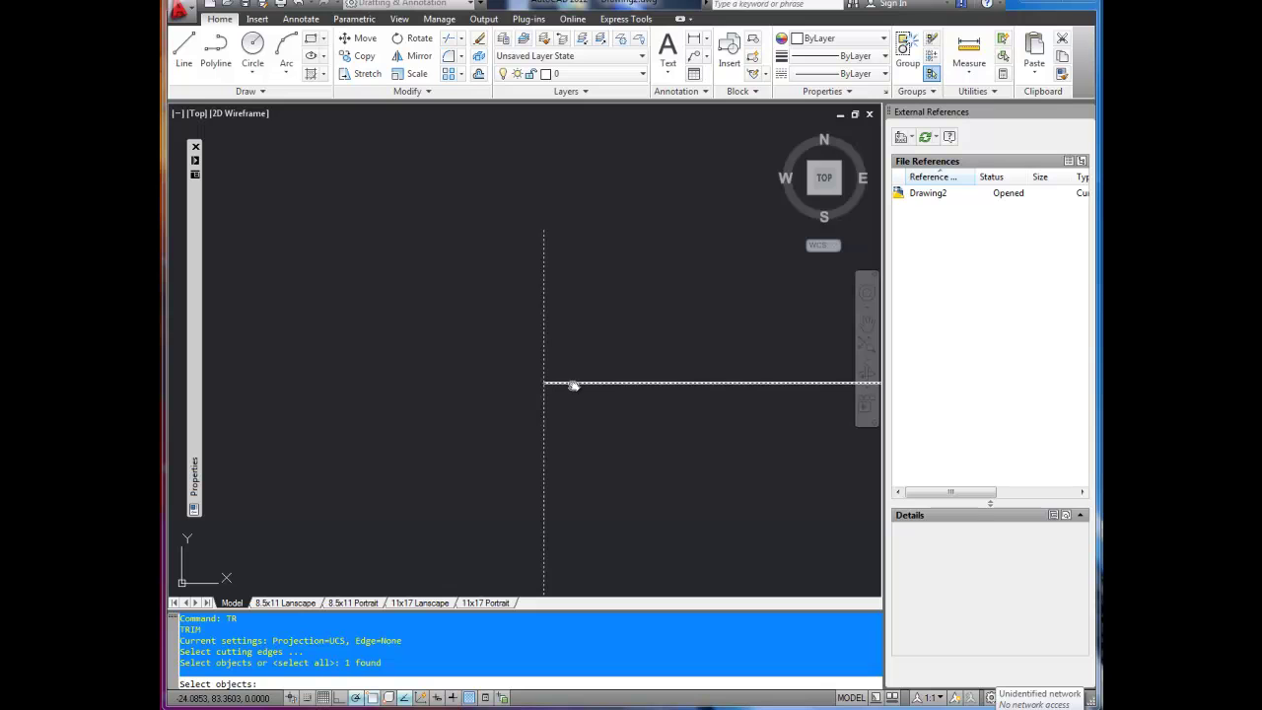
pyautogui.click(573, 385)
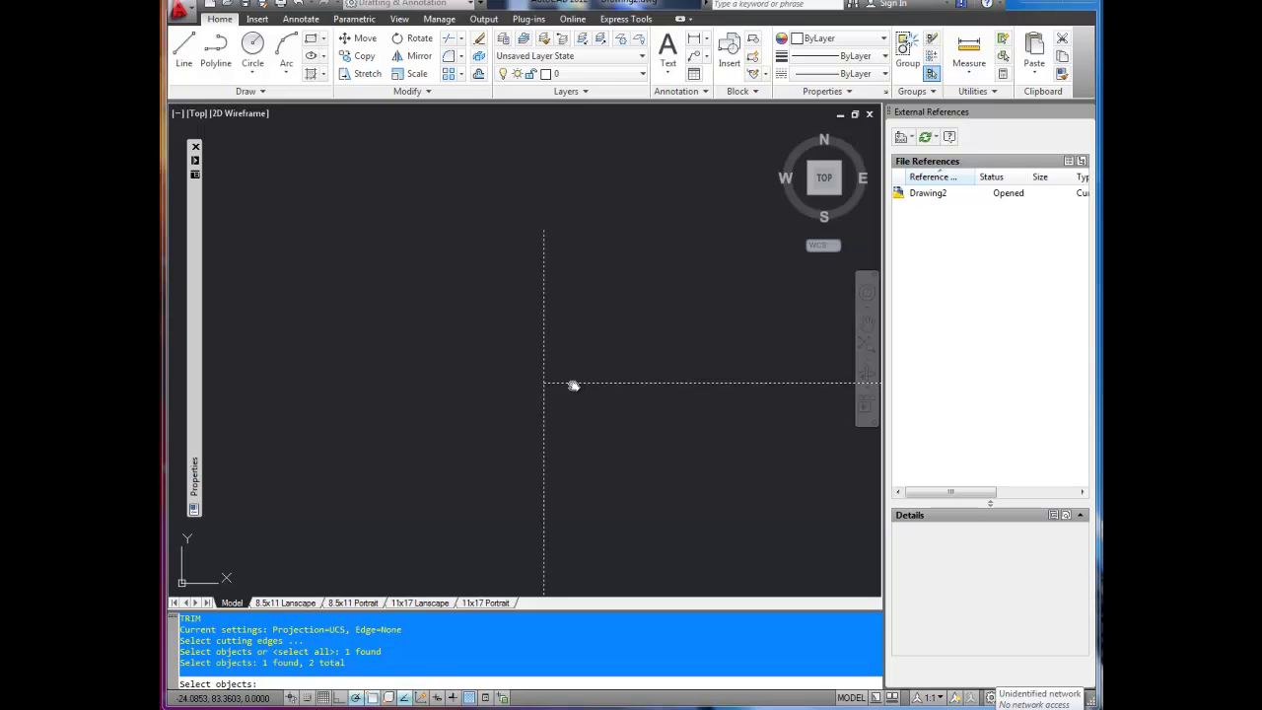
pyautogui.press('Return')
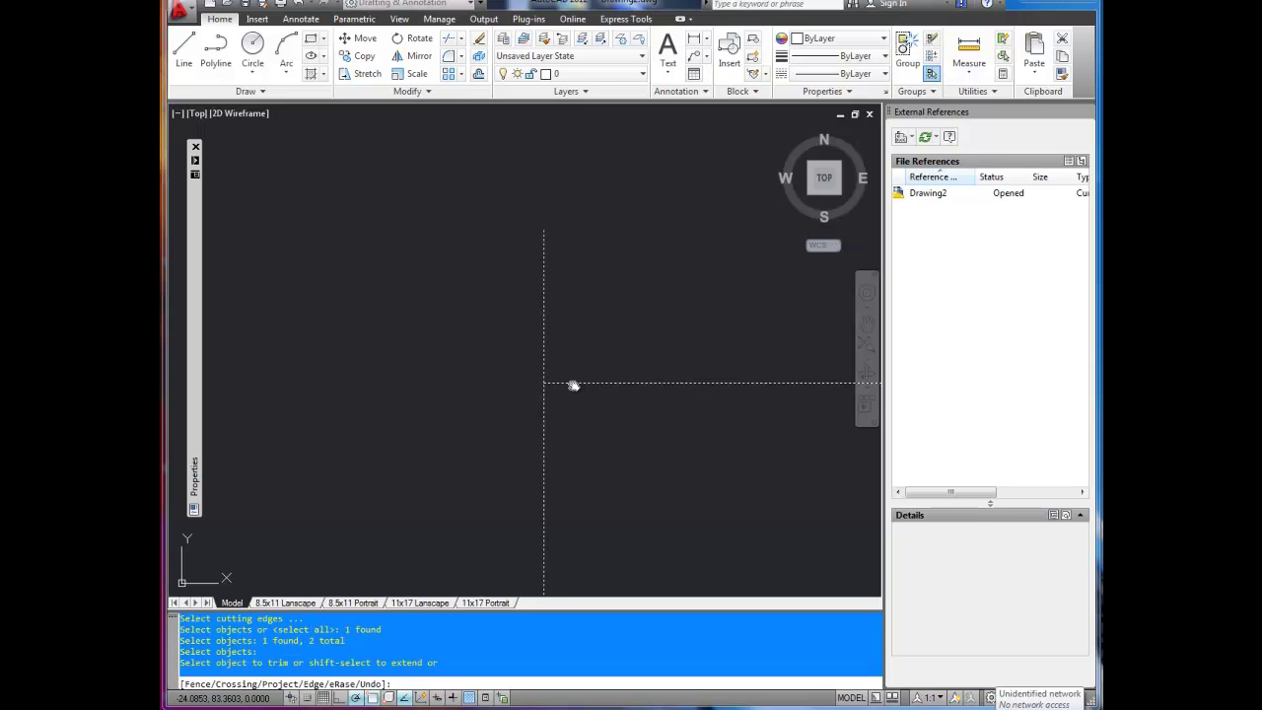
pyautogui.click(544, 328)
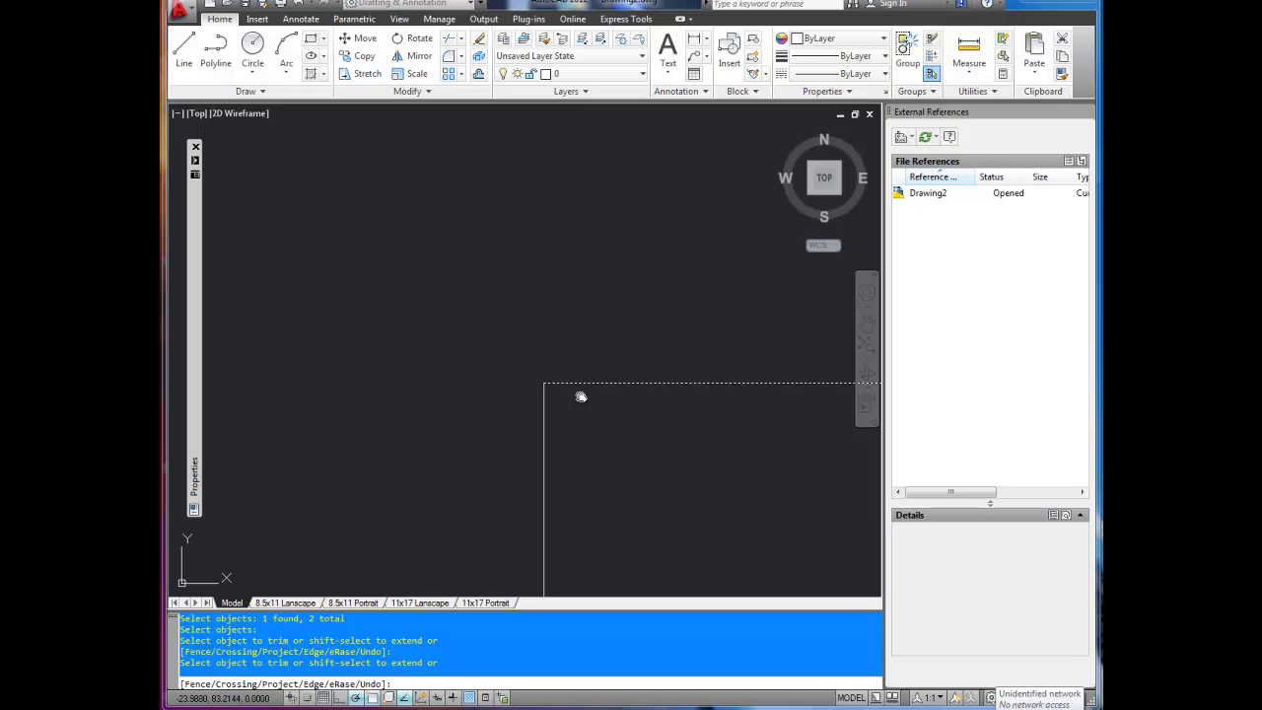
pyautogui.press('Return')
pyautogui.scroll(-1, 580, 397)
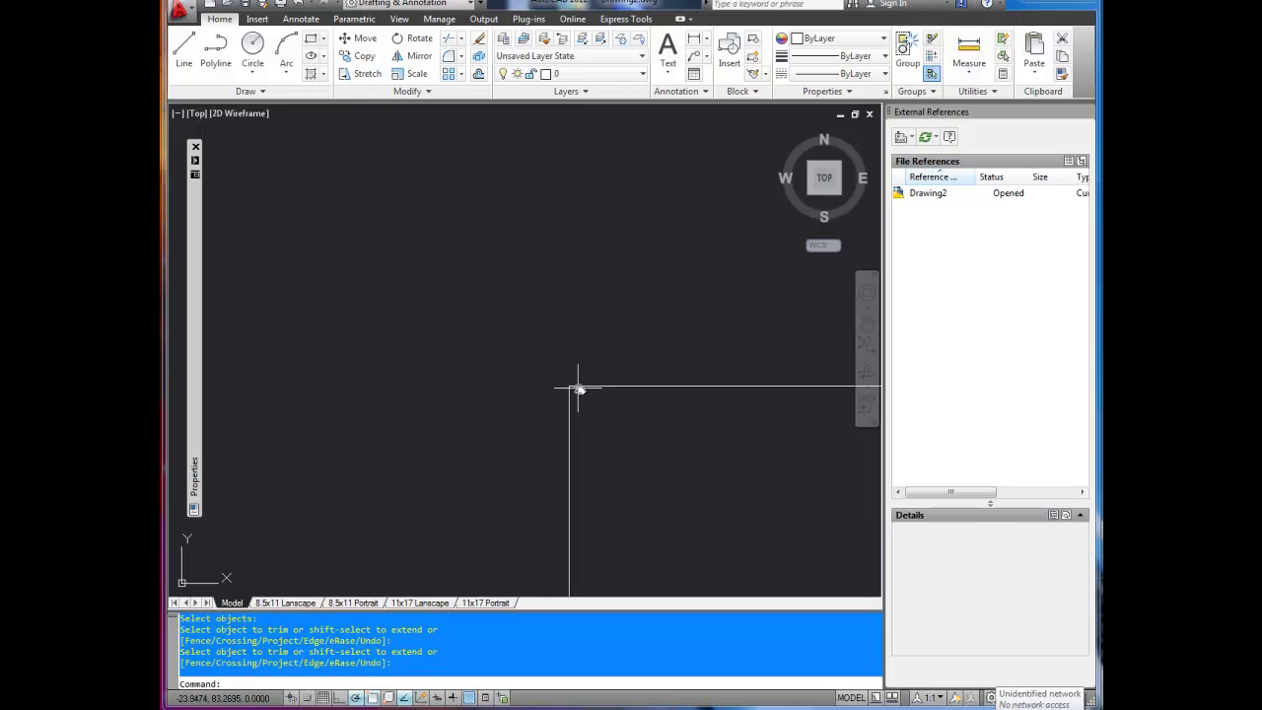
# - Zoom out, then pan and zoom to frame the zigzag jog at the outline's bottom-left
pyautogui.scroll(-1, 537, 399)
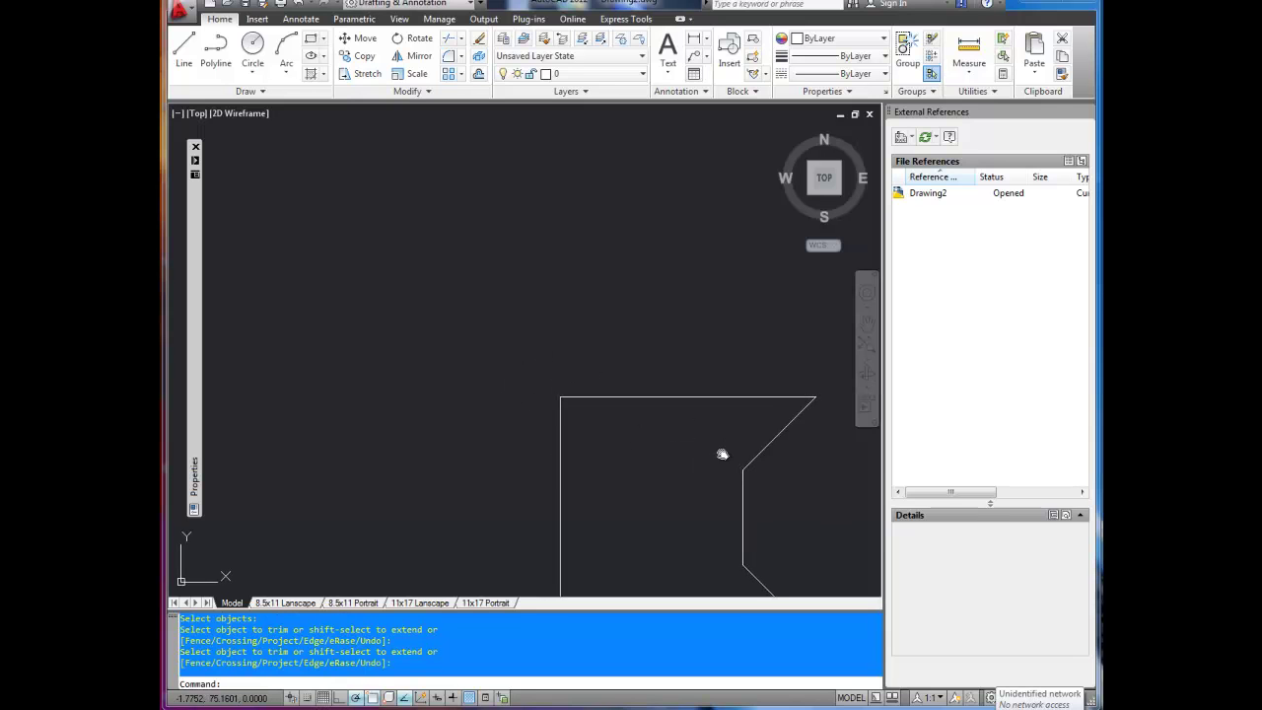
pyautogui.moveTo(721, 454); pyautogui.dragTo(677, 338, button='middle')
pyautogui.moveTo(631, 443); pyautogui.dragTo(625, 398, button='middle')
pyautogui.scroll(1, 563, 457)
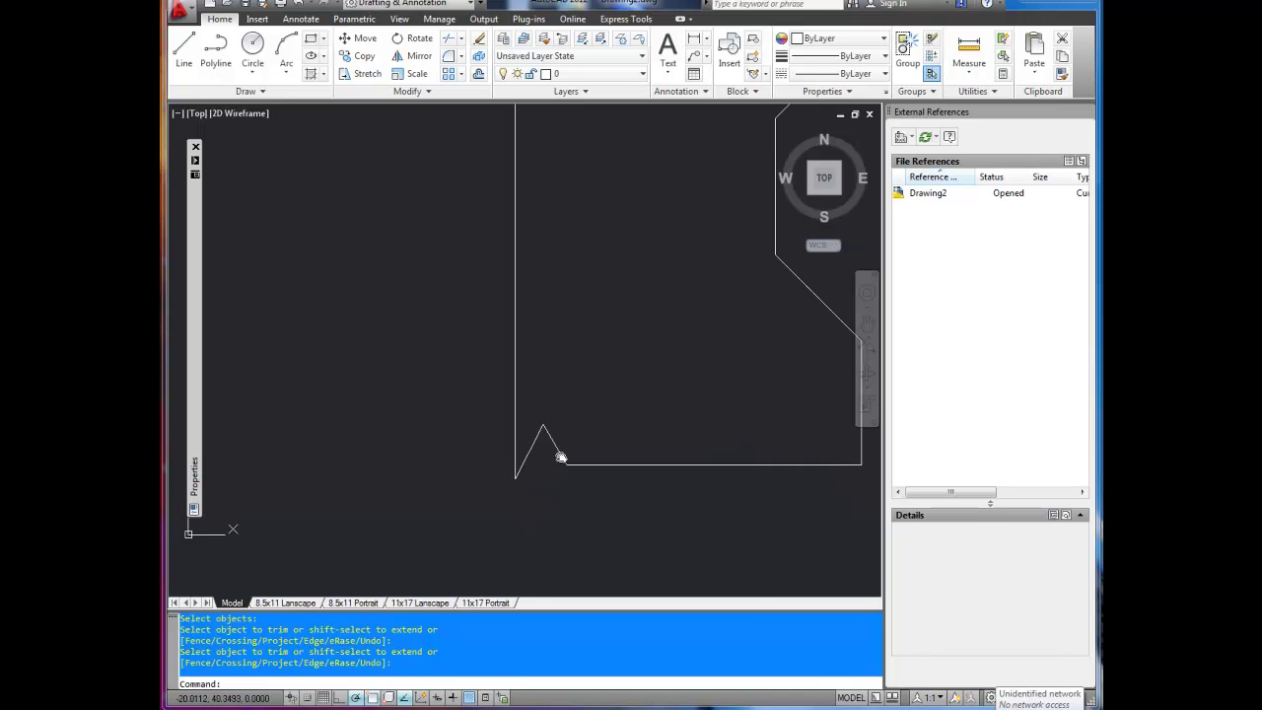
pyautogui.scroll(2, 515, 459)
pyautogui.moveTo(611, 474); pyautogui.dragTo(561, 461, button='middle')
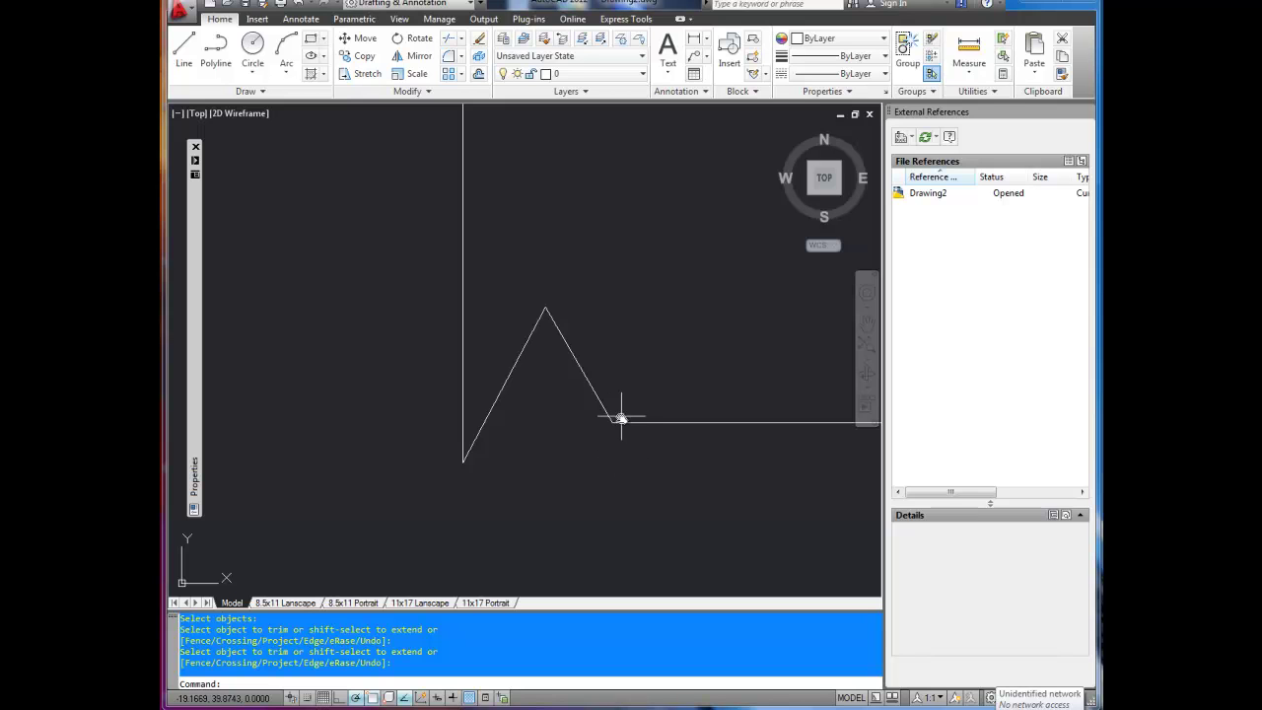
pyautogui.moveTo(620, 417); pyautogui.dragTo(600, 379, button='middle')
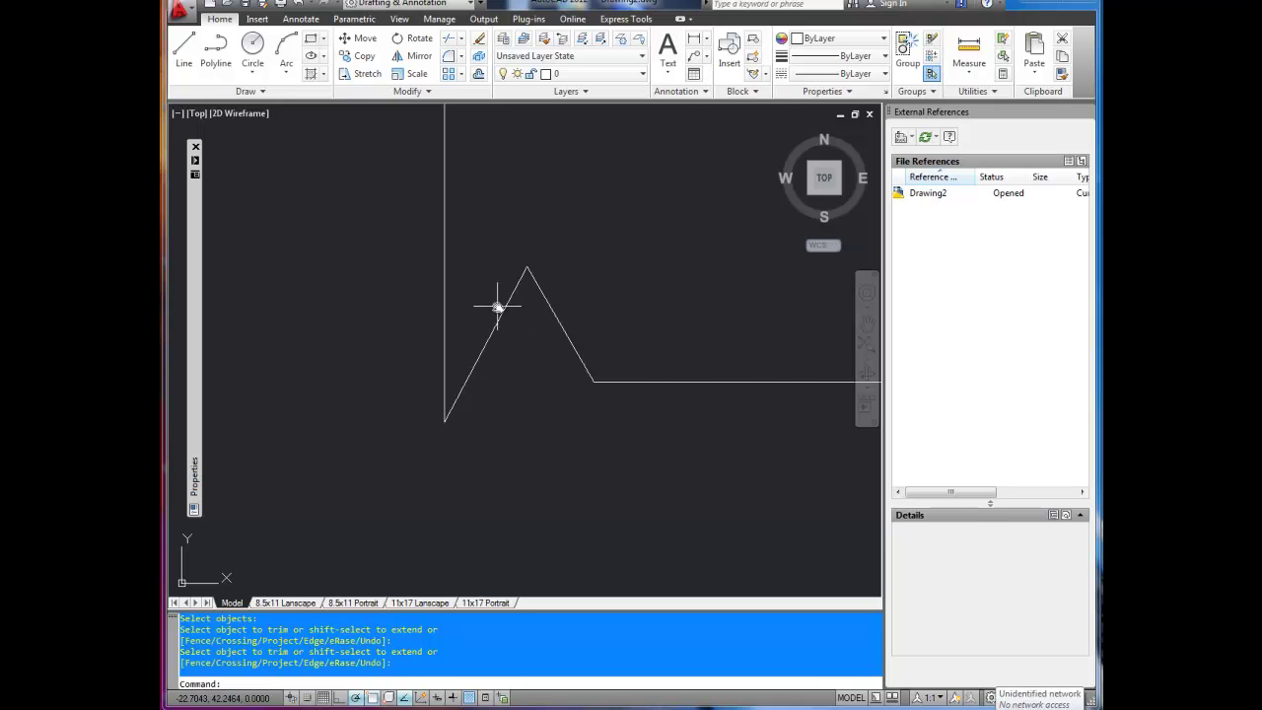
# - Break the bottom line from the jog's right end to its bottom-left endpoint, removing the peak
pyautogui.write('r')
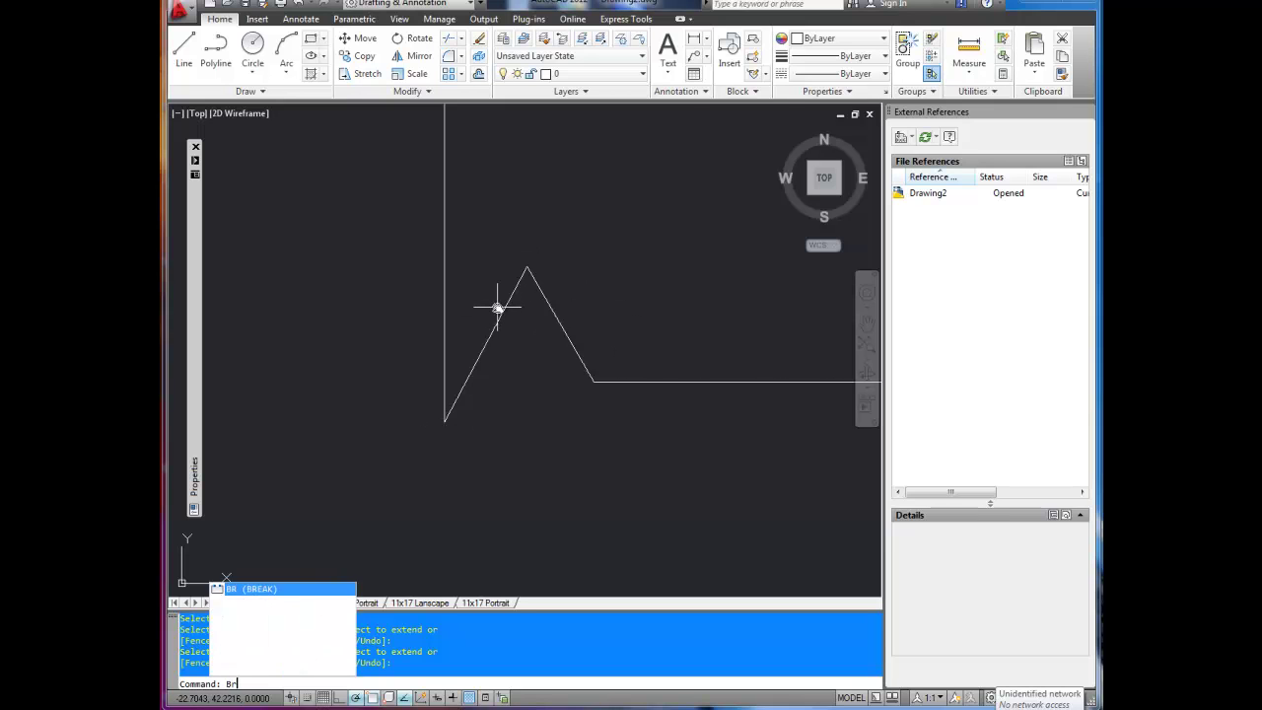
pyautogui.press('Return')
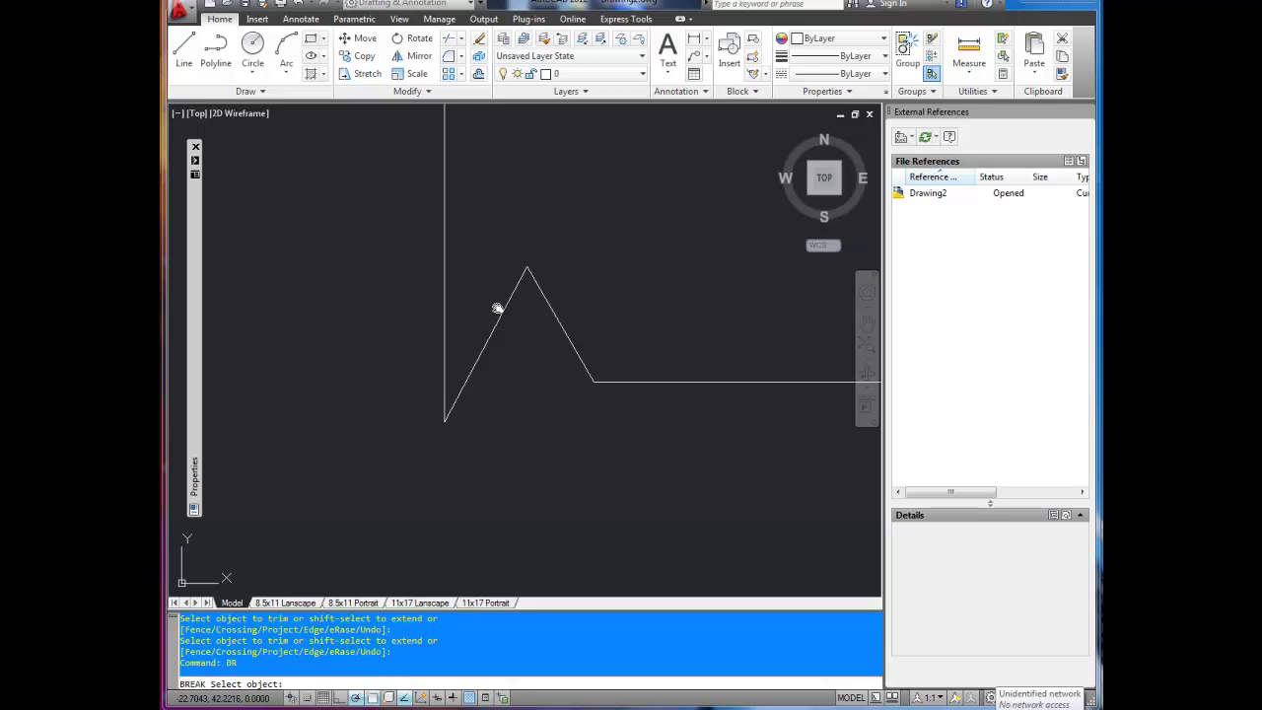
pyautogui.click(567, 336)
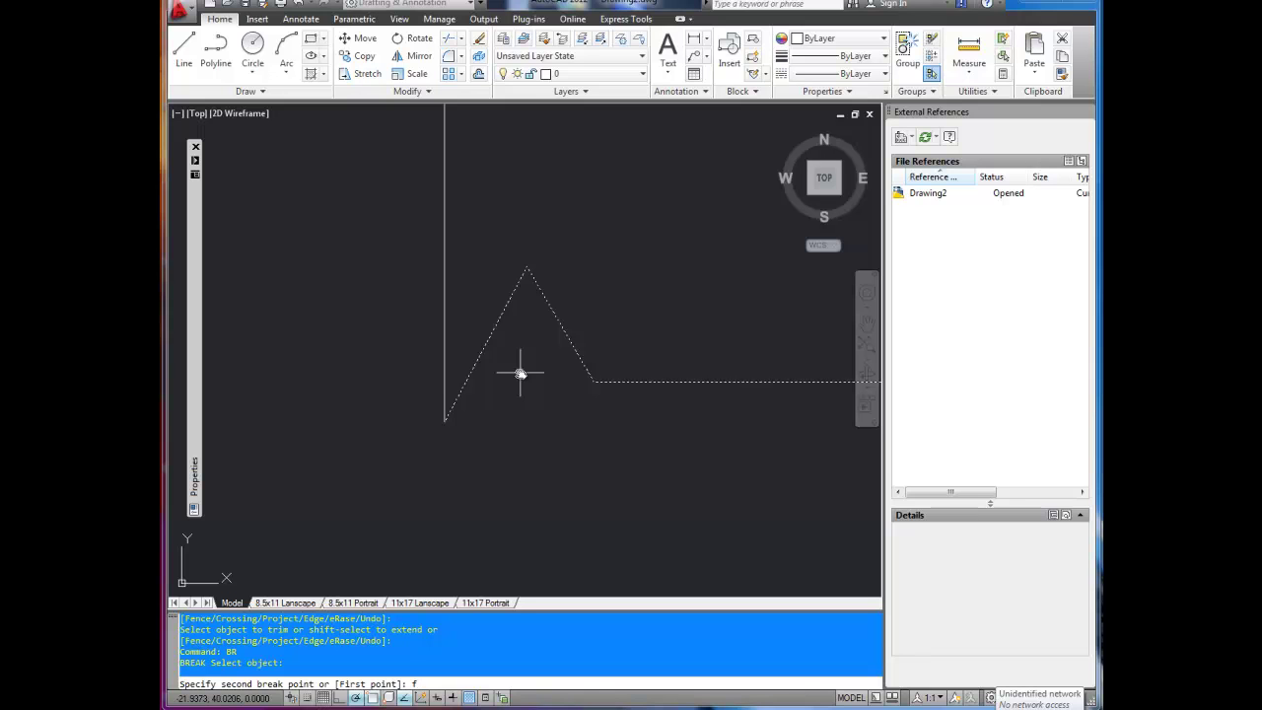
pyautogui.press('Return')
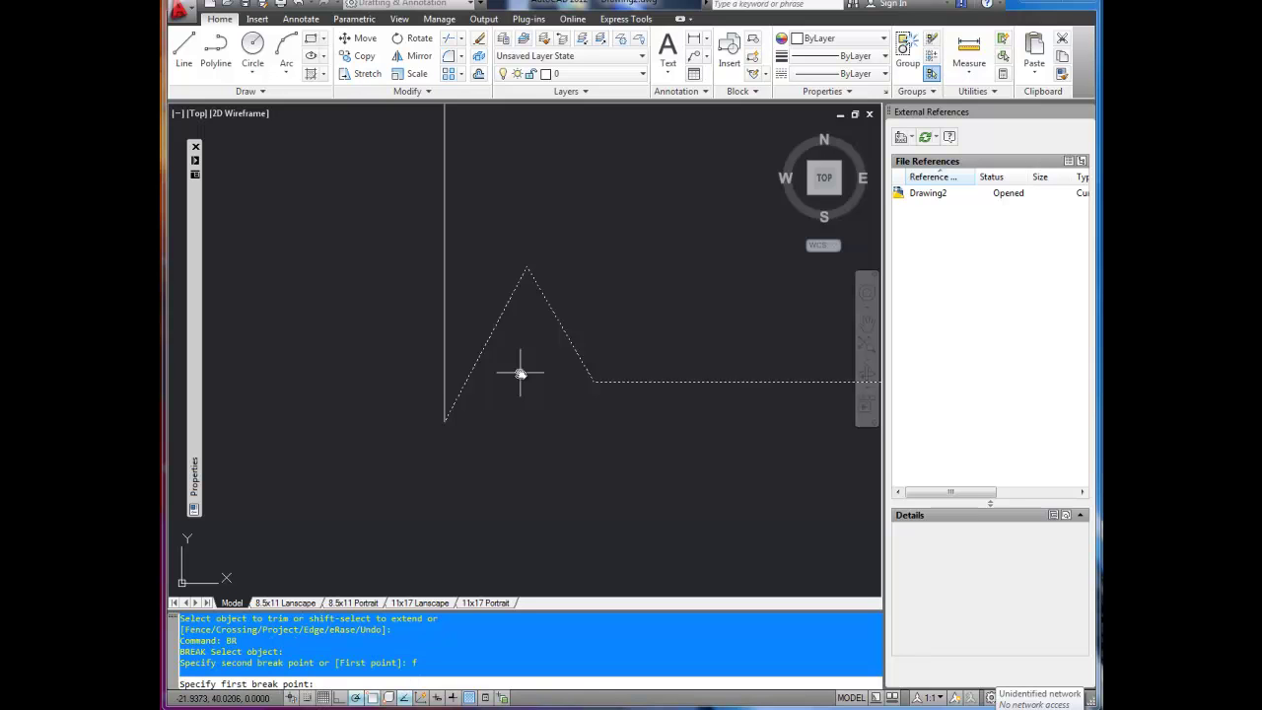
pyautogui.click(593, 383)
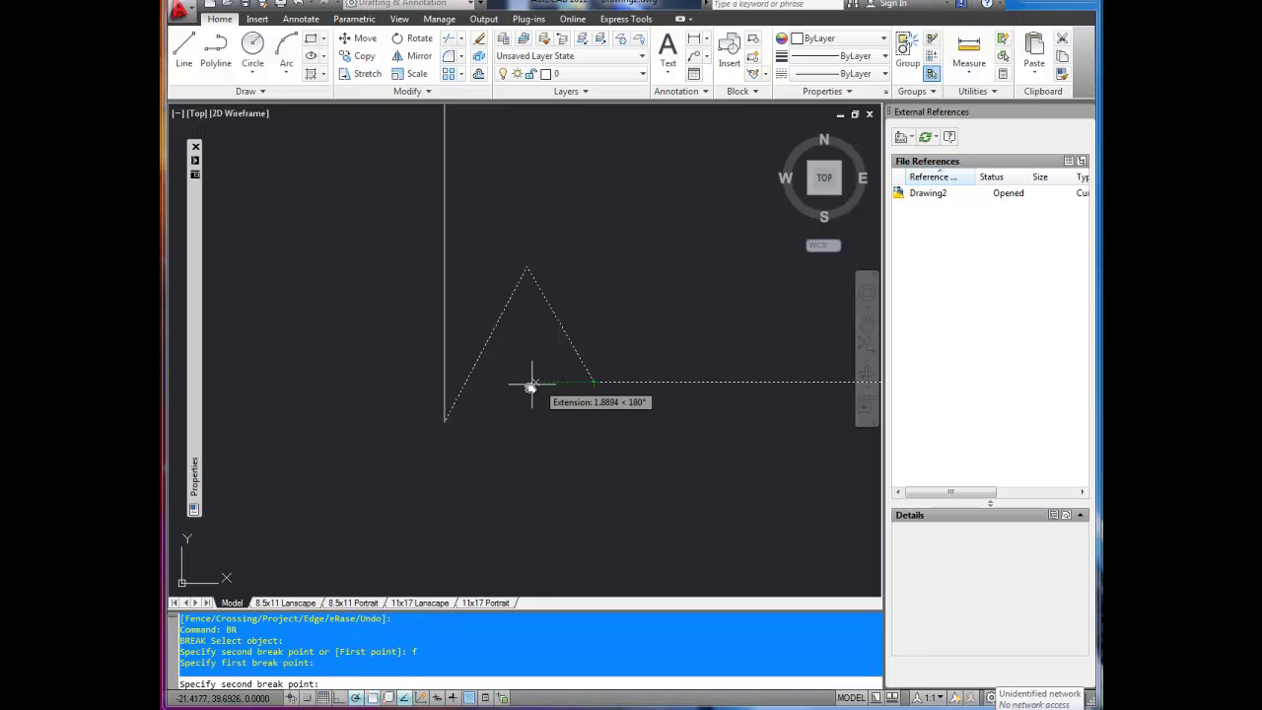
pyautogui.click(447, 423)
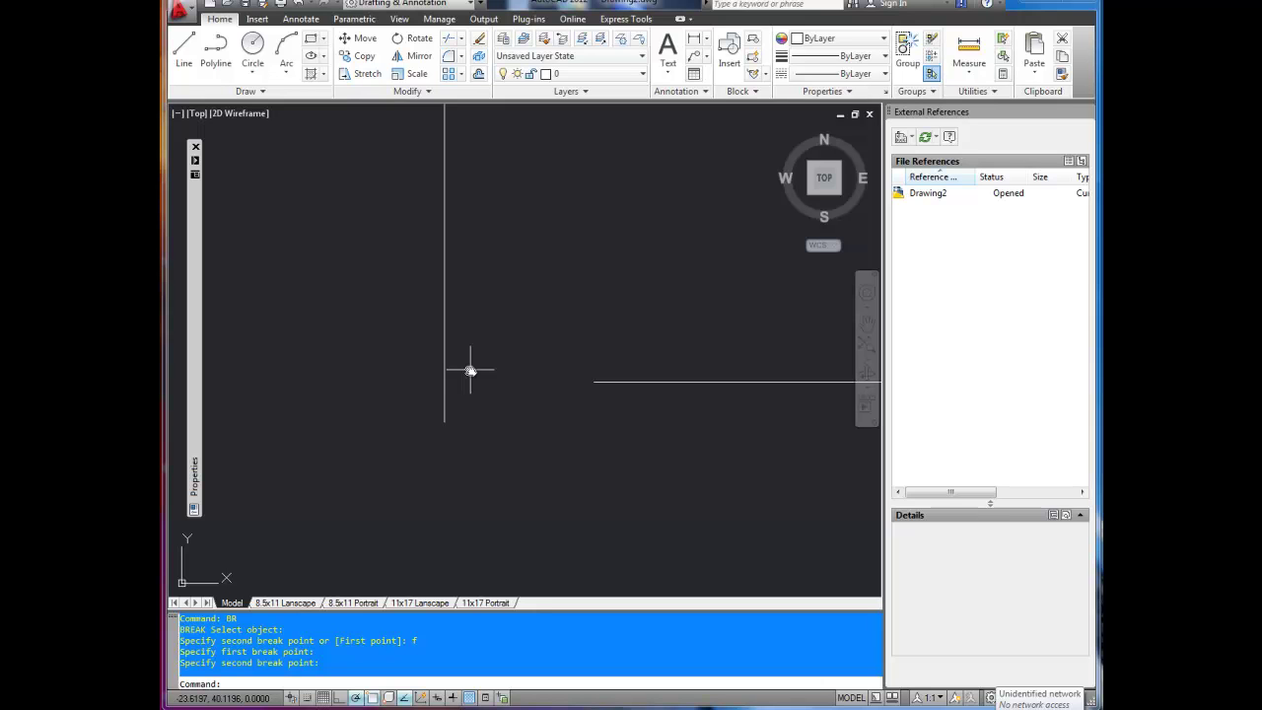
# - Cancel the accidental EXTRUDE, then extend the bottom line left to the vertical side boundary
pyautogui.write('EXT')
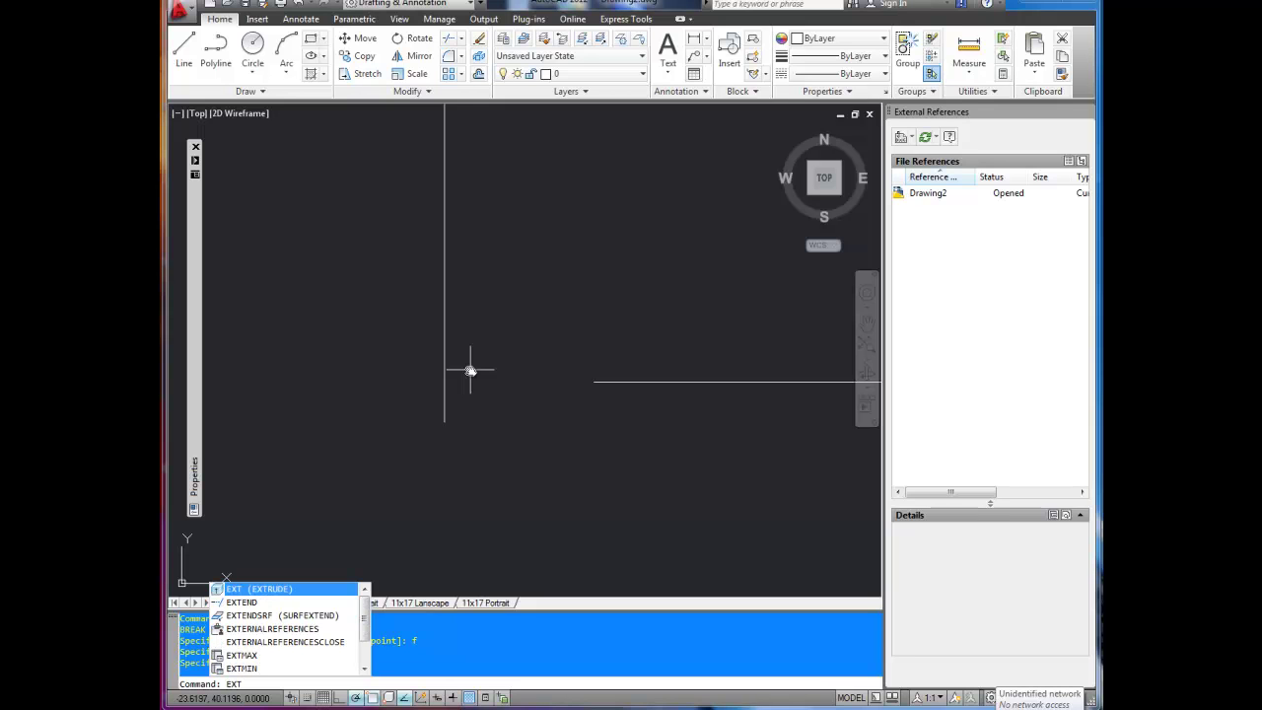
pyautogui.press('Return')
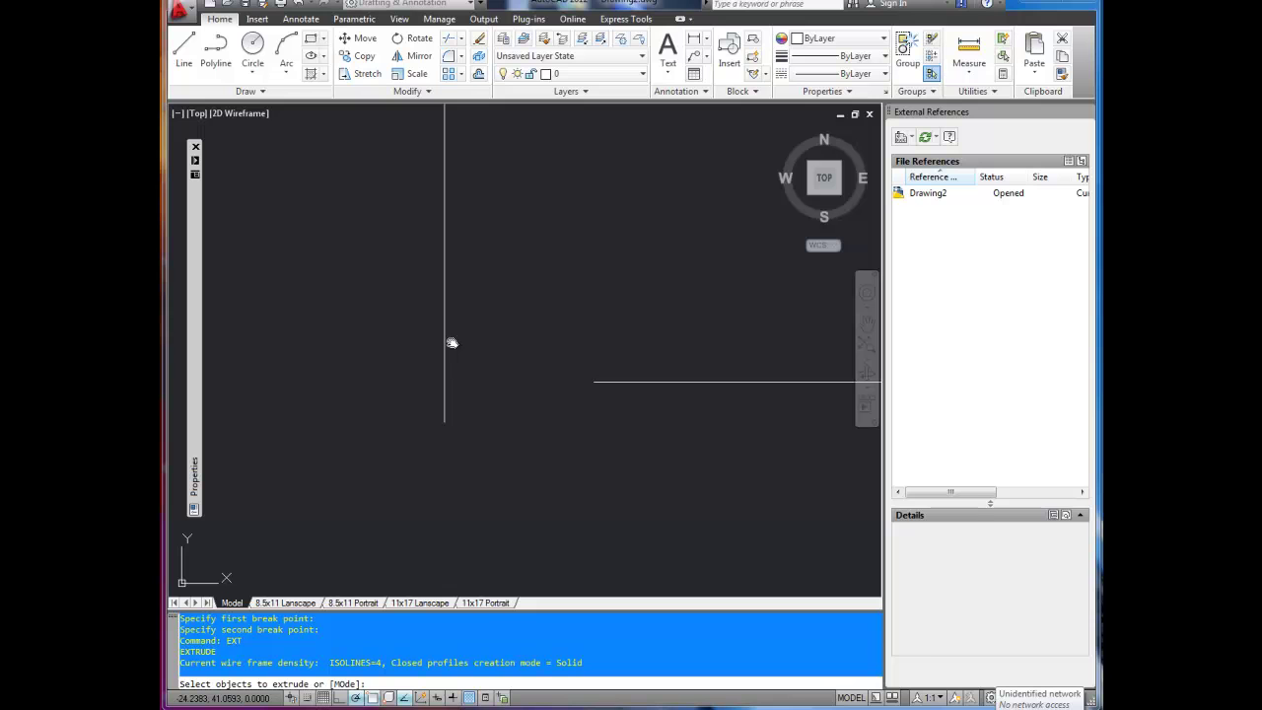
pyautogui.press('Escape')
pyautogui.press('Escape')
pyautogui.write('EX')
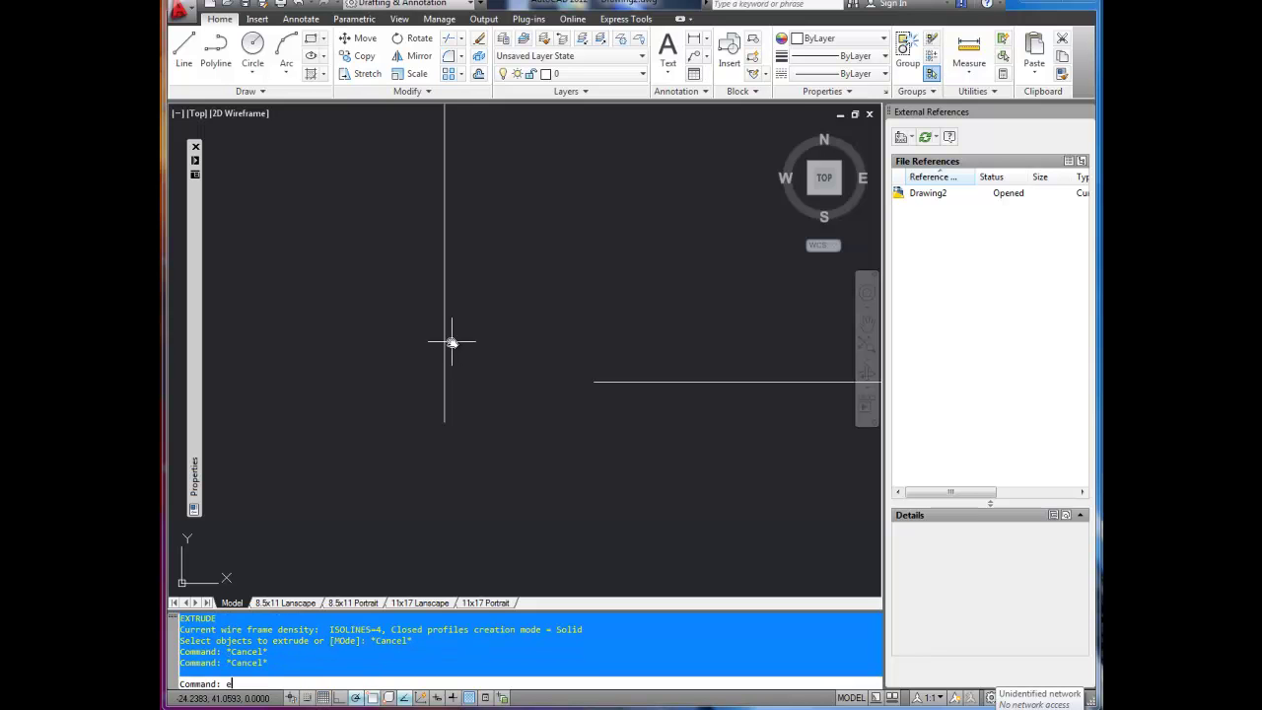
pyautogui.write('TR')
pyautogui.press('BackSpace')
pyautogui.press('BackSpace')
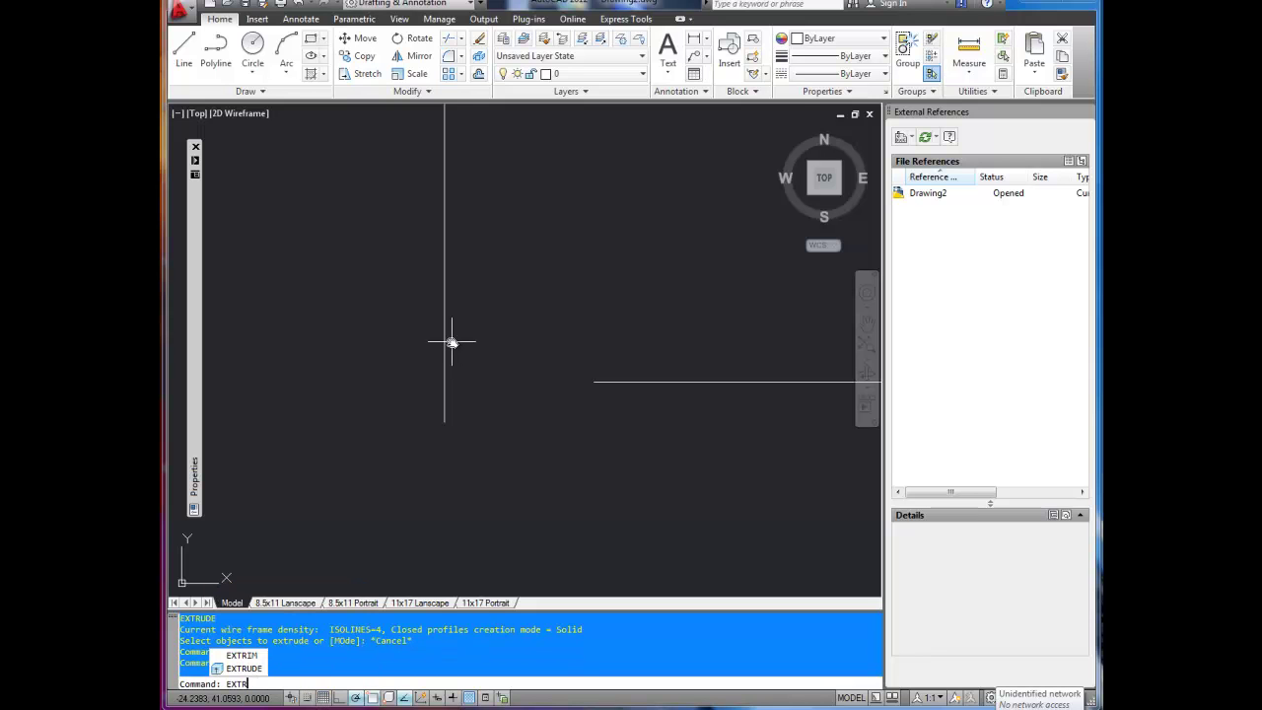
pyautogui.press('Down')
pyautogui.press('Down')
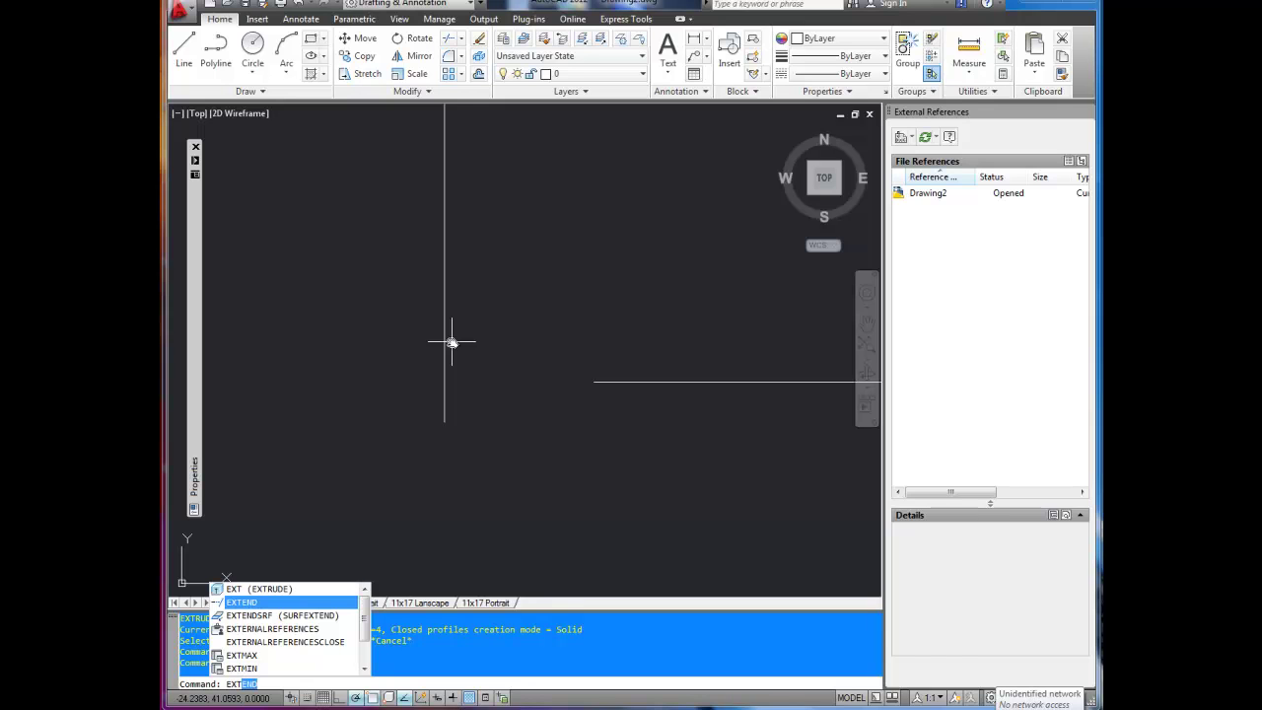
pyautogui.press('Return')
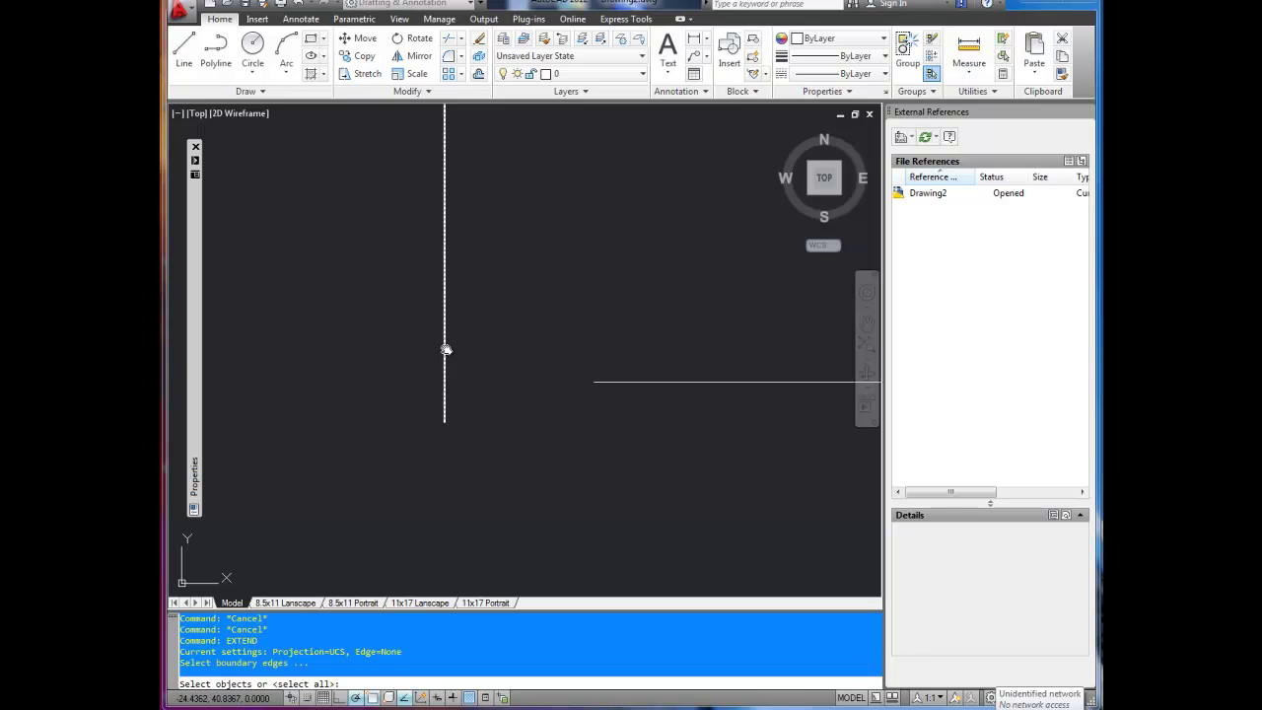
pyautogui.click(446, 349)
pyautogui.press('Return')
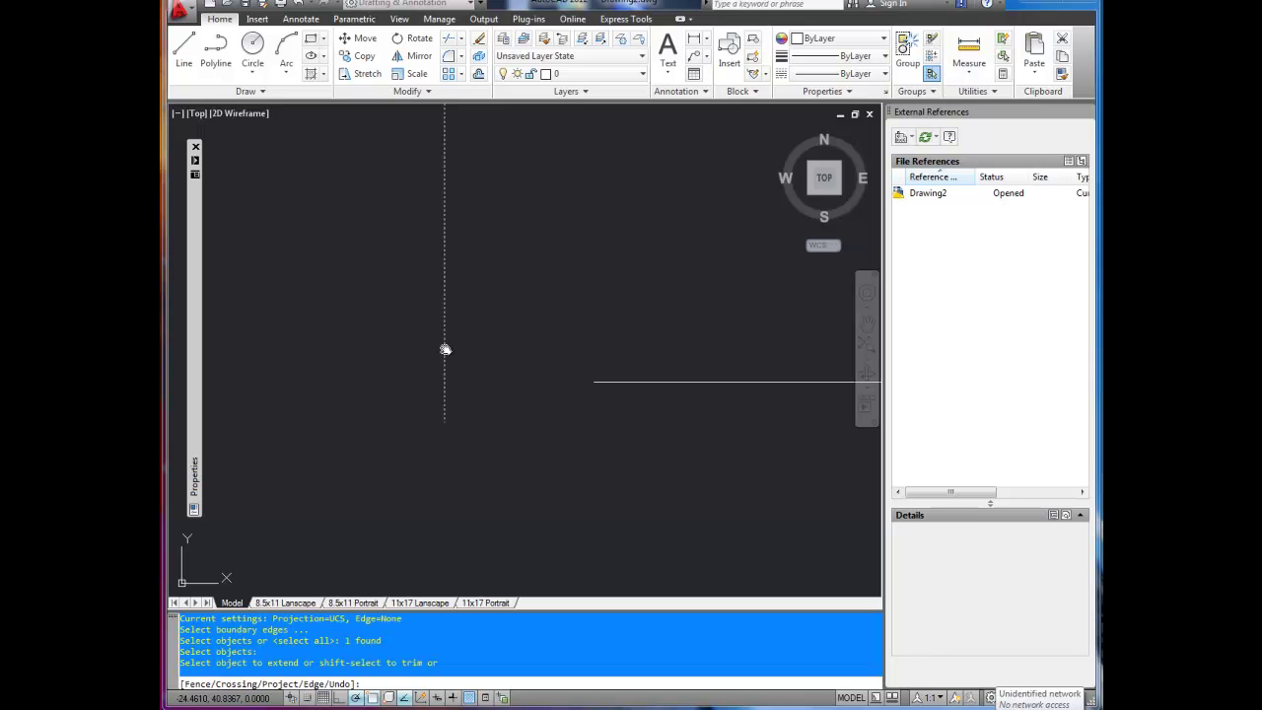
pyautogui.click(623, 383)
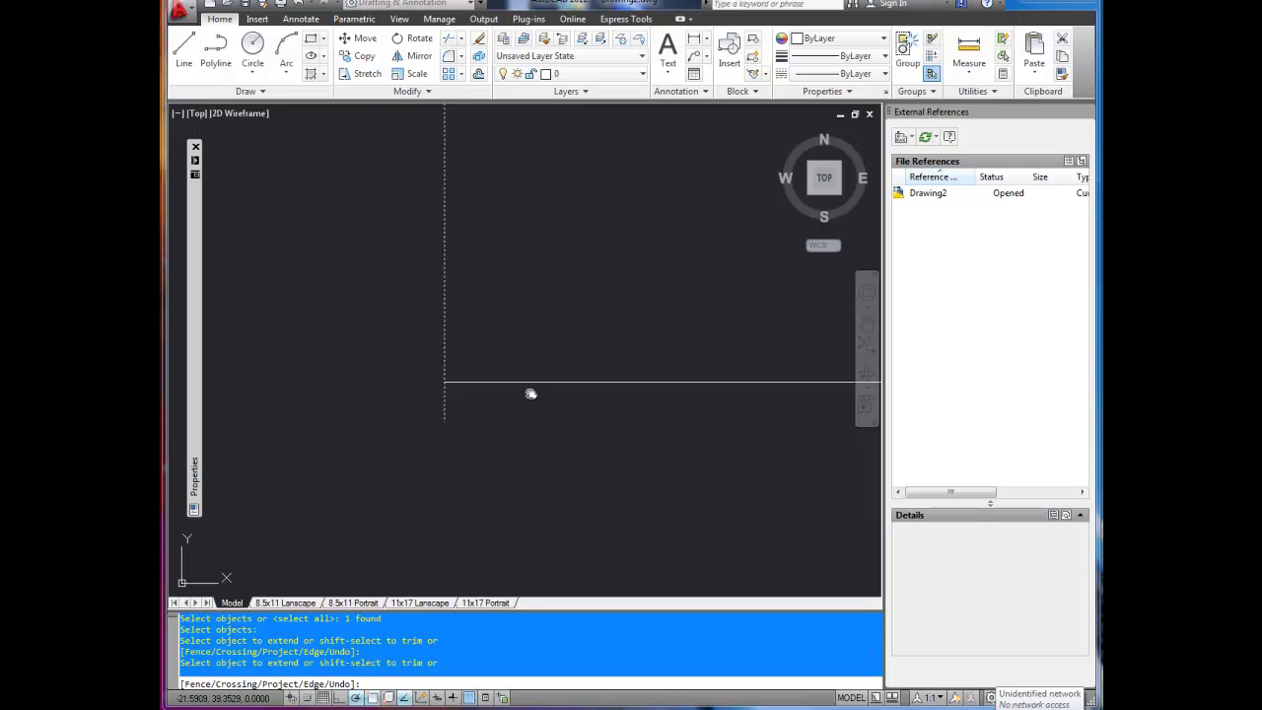
pyautogui.press('Return')
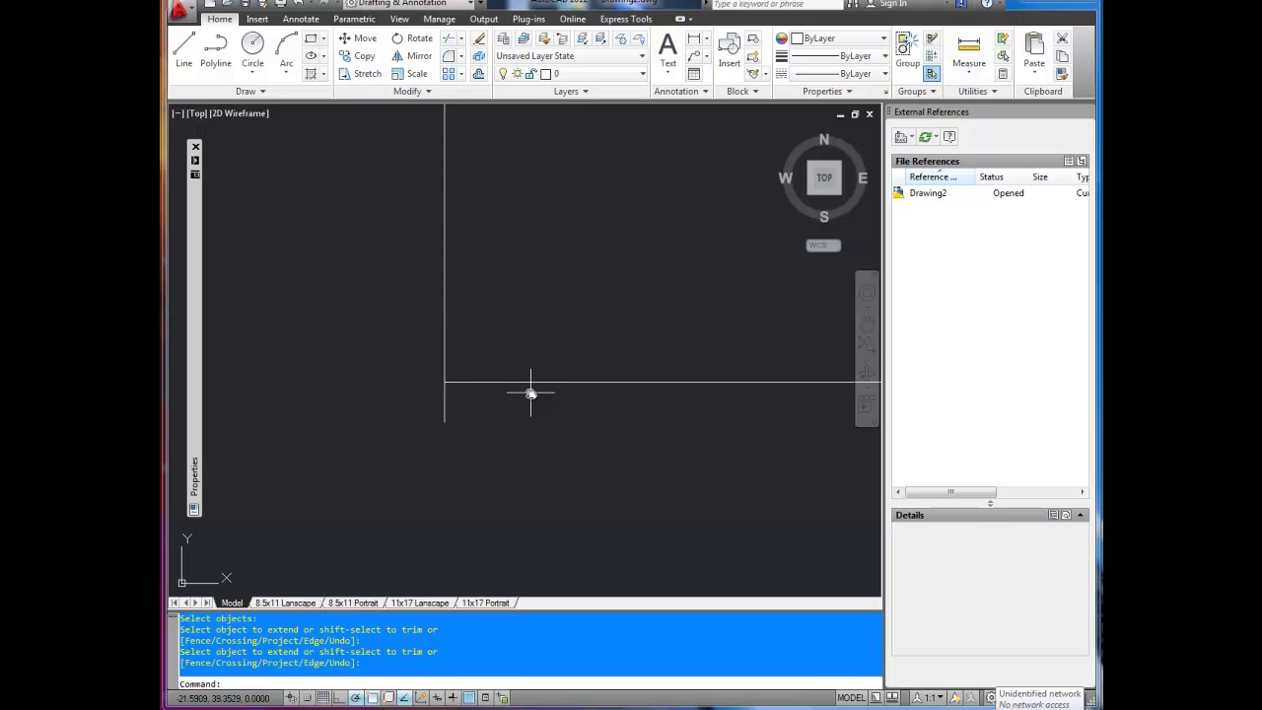
# - Trim the left side's stub below the bottom edge, with both lines as cutting edges
pyautogui.write('TR')
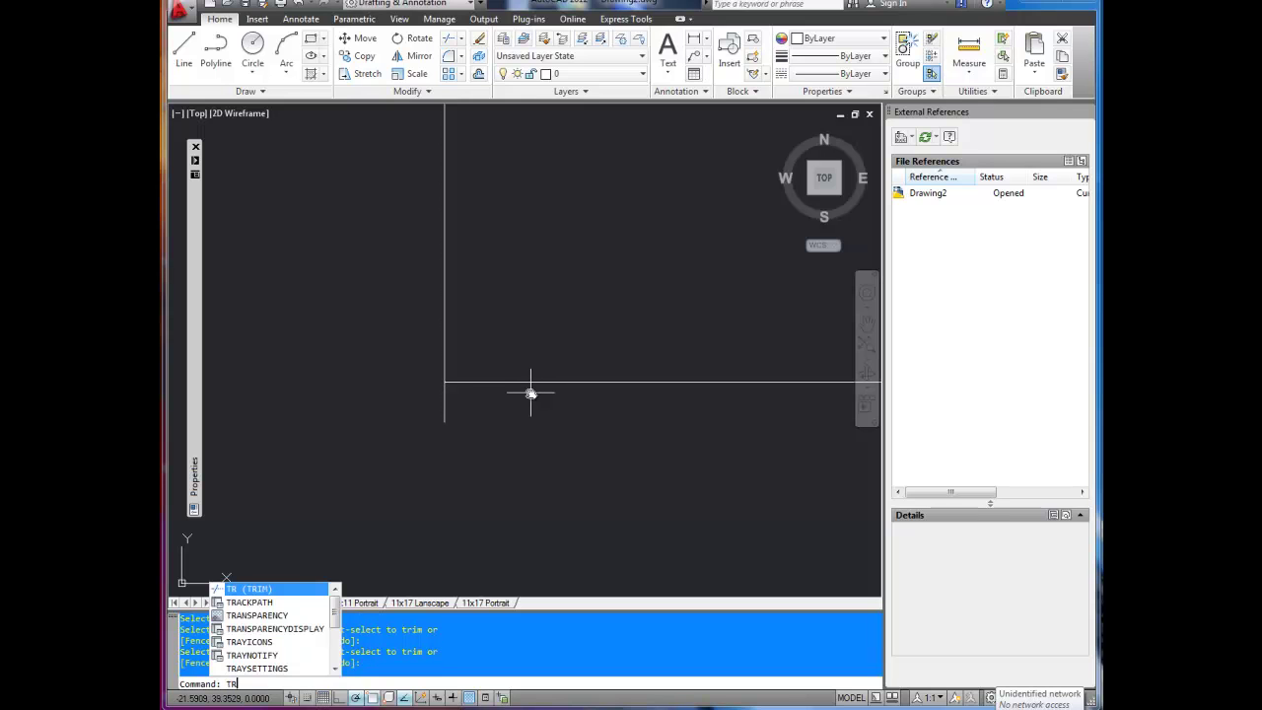
pyautogui.press('Return')
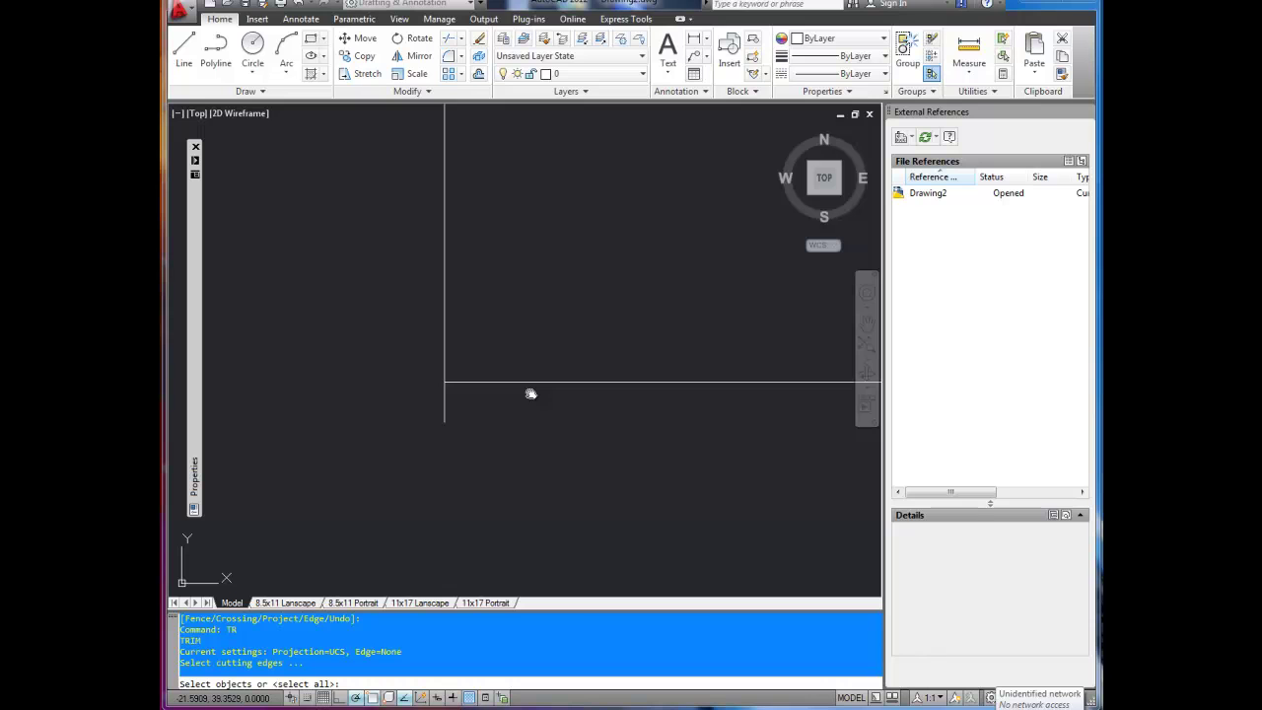
pyautogui.click(456, 382)
pyautogui.click(444, 369)
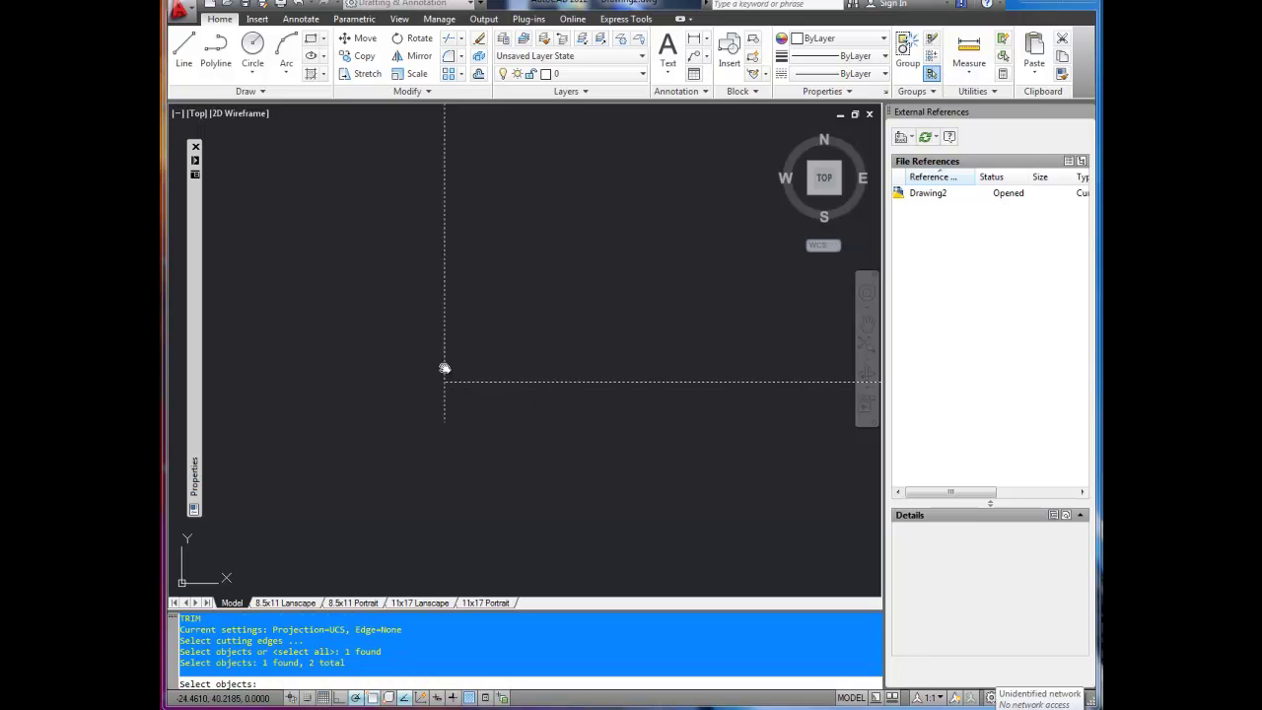
pyautogui.press('Return')
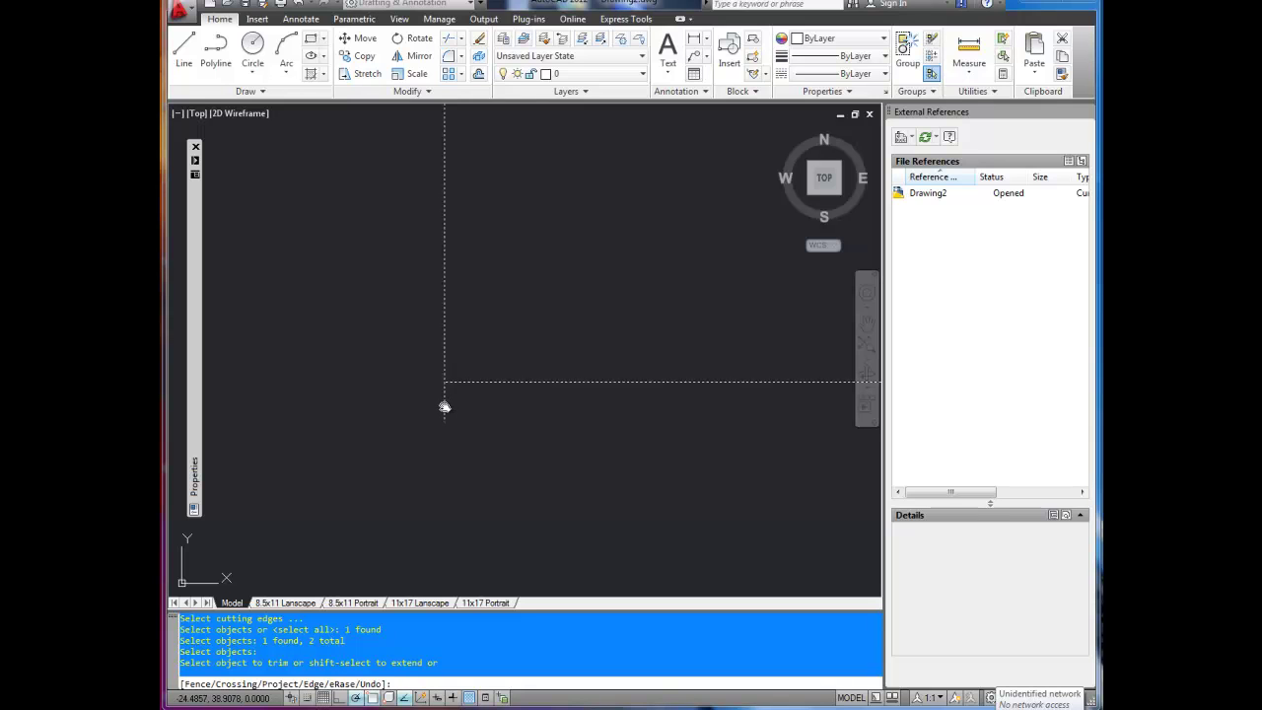
pyautogui.click(445, 406)
pyautogui.press('Return')
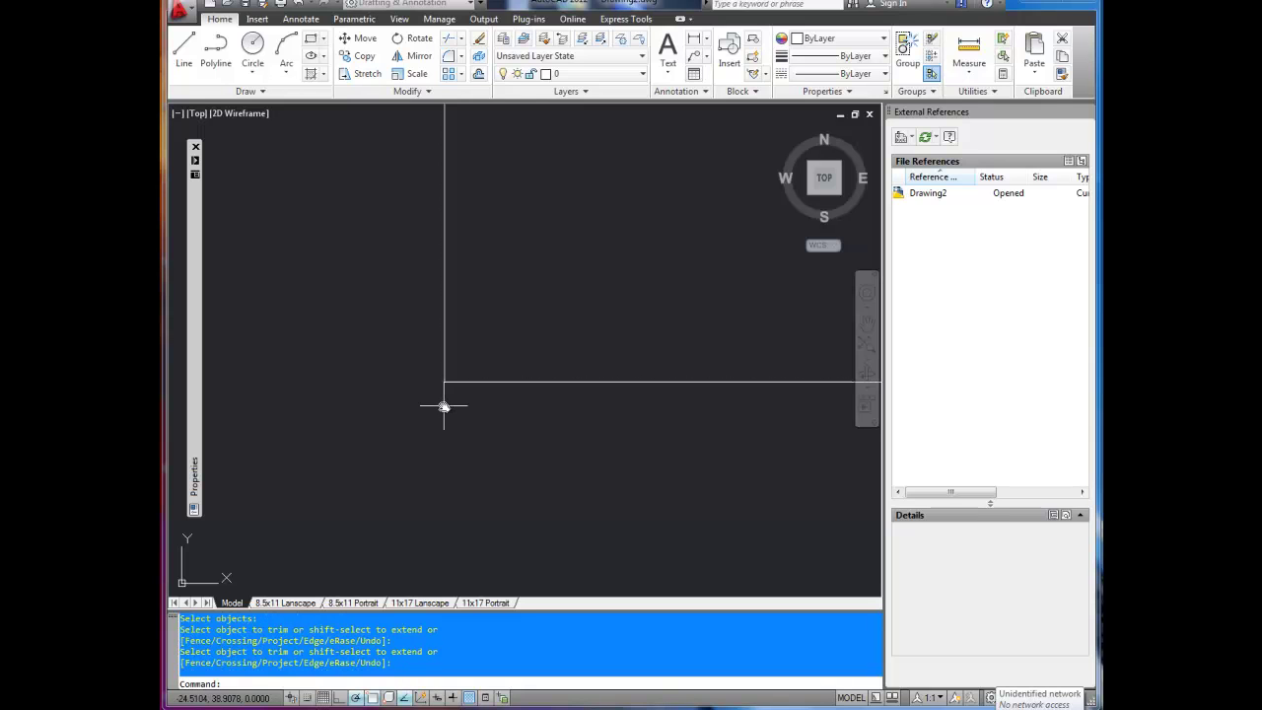
# - Zoom to extents (Z, E) to display the entire closed bracket outline
pyautogui.write('z')
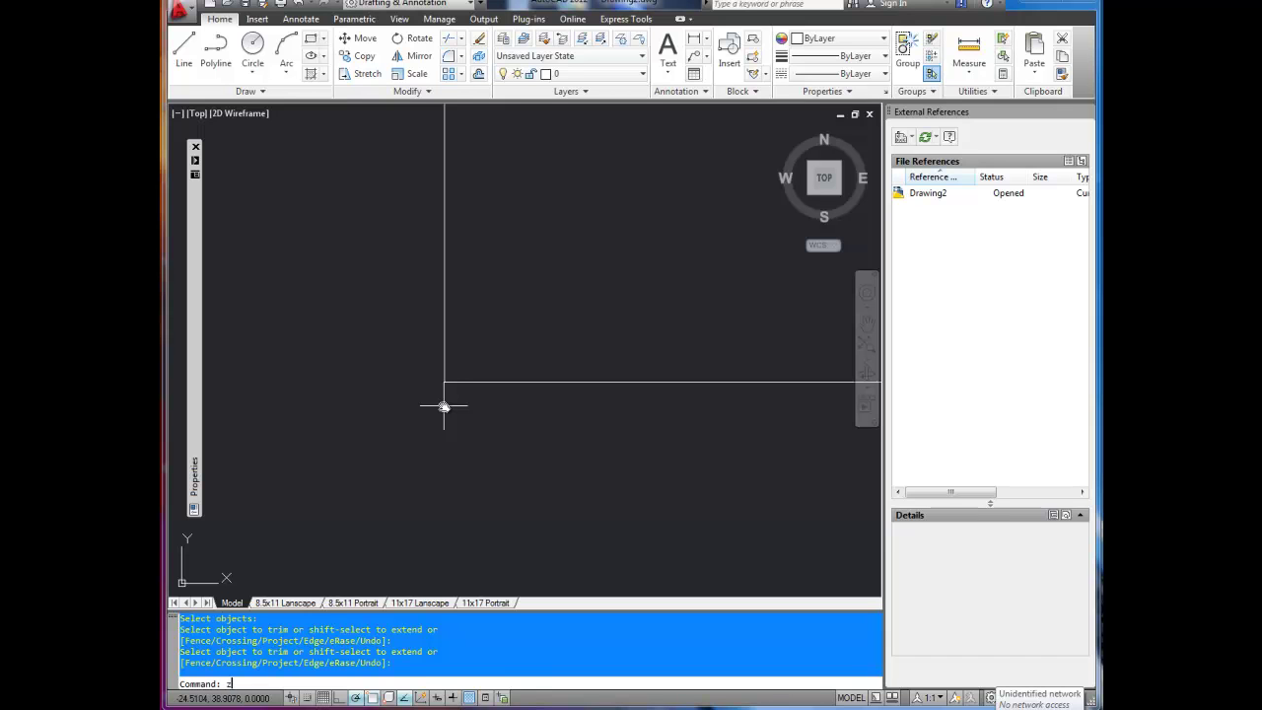
pyautogui.press('Return')
pyautogui.write('e')
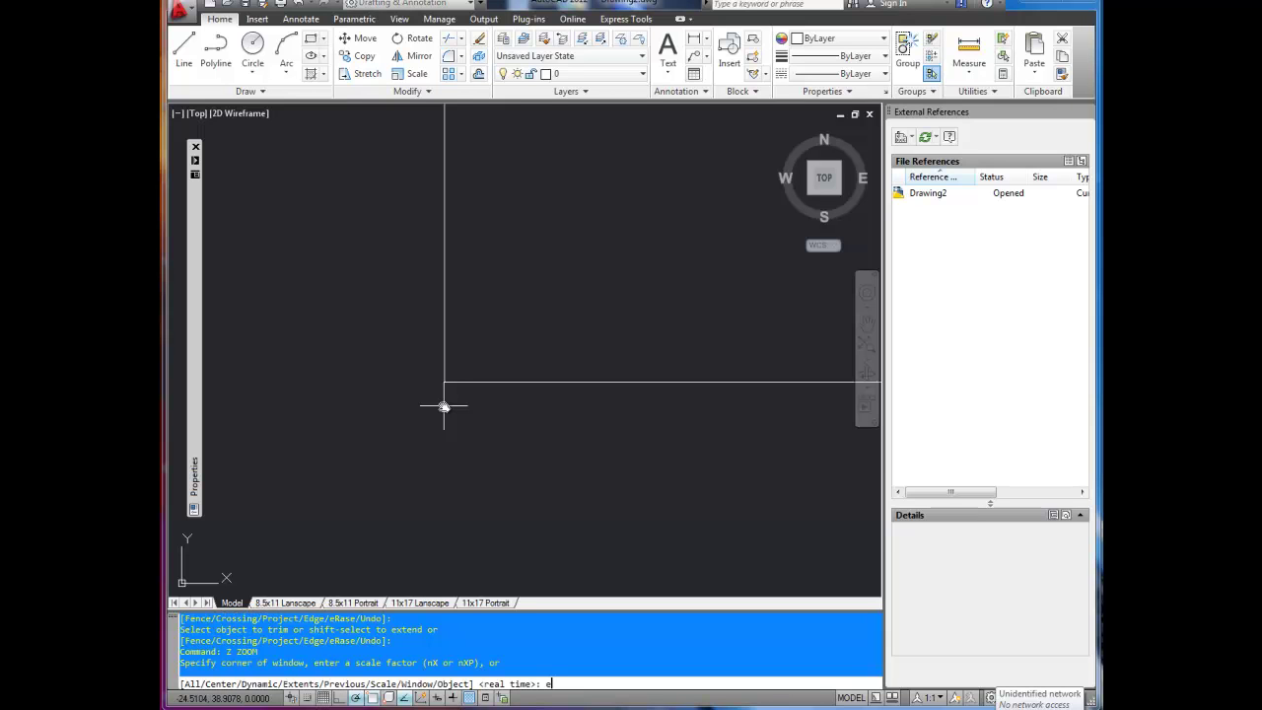
pyautogui.press('Return')
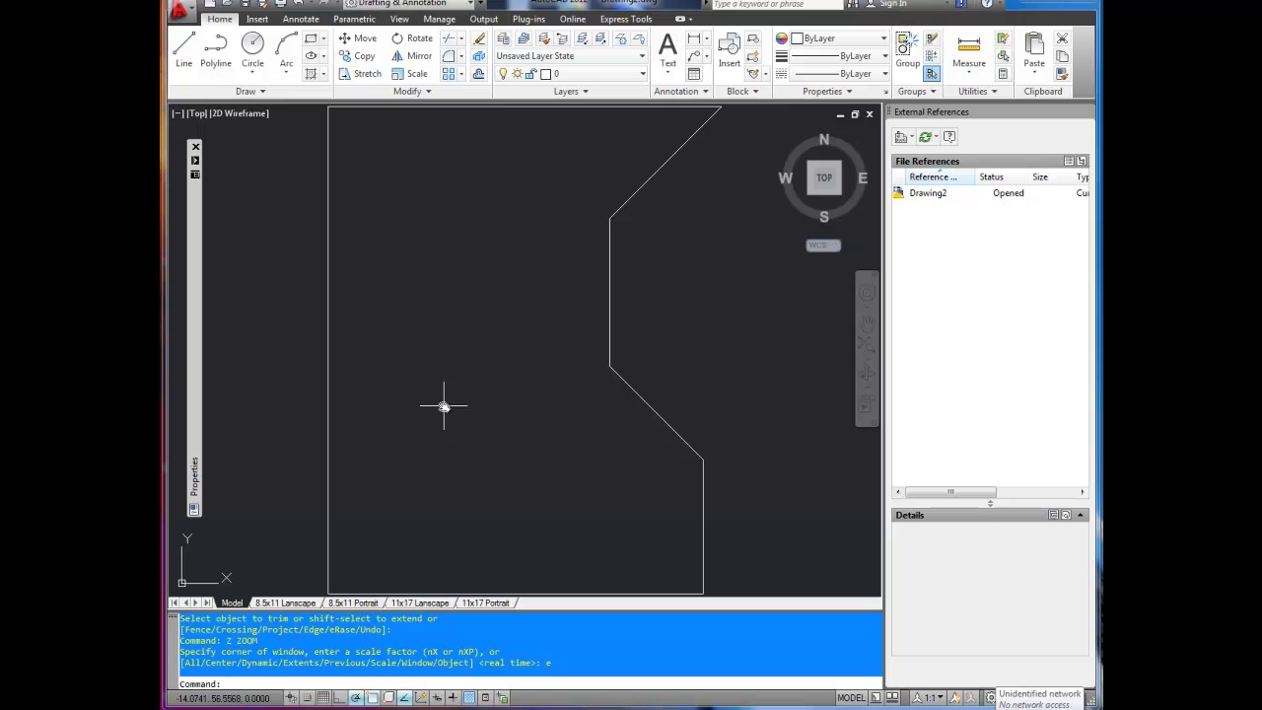